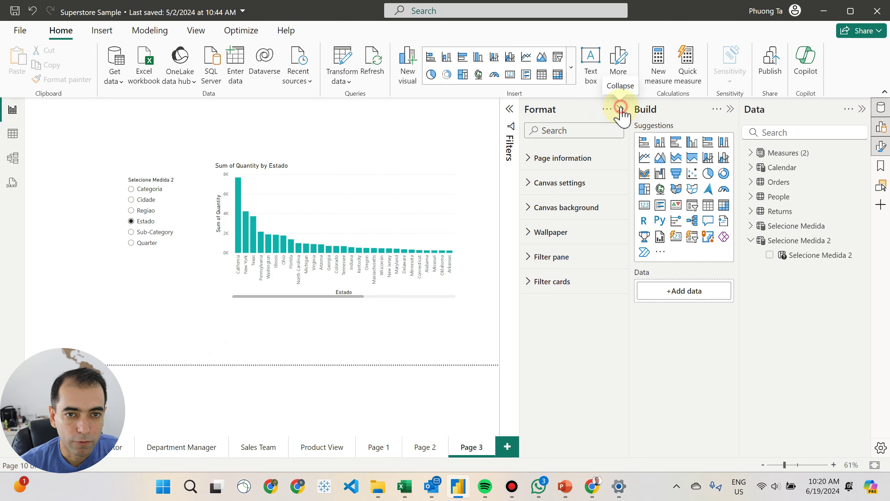
# On a new report page, insert a stacked column chart with the Orders Category field on its X-axis and enlarge it.
pyautogui.click(619, 112)
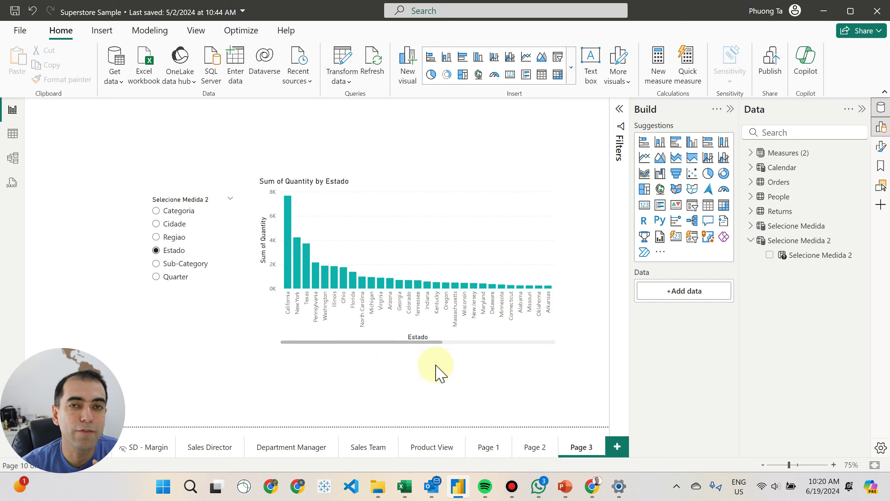
pyautogui.click(617, 447)
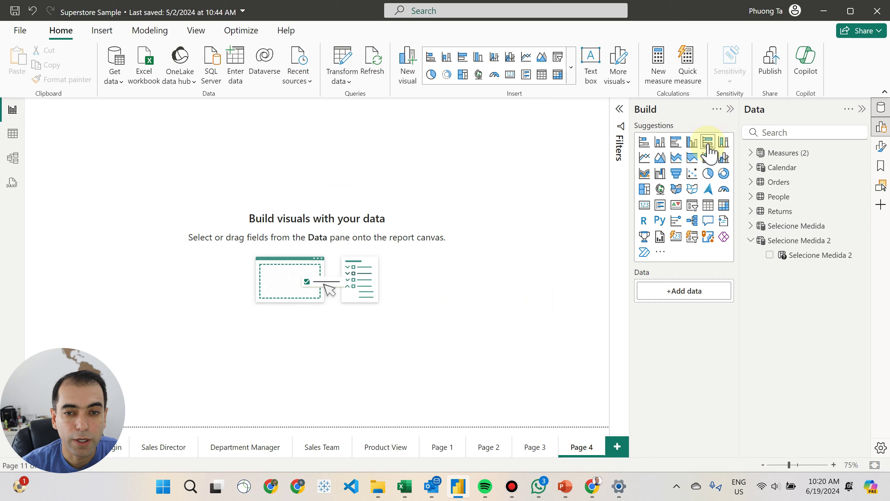
pyautogui.click(660, 142)
pyautogui.moveTo(147, 228); pyautogui.dragTo(447, 309)
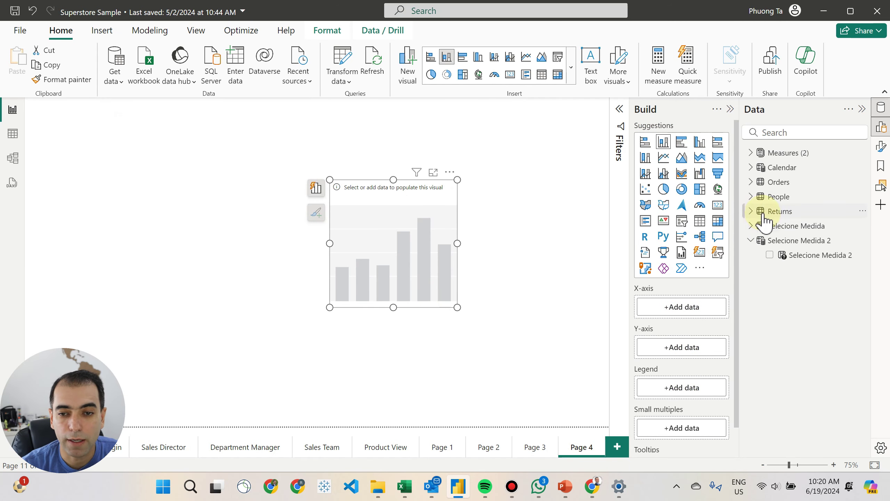
pyautogui.click(768, 182)
pyautogui.click(770, 196)
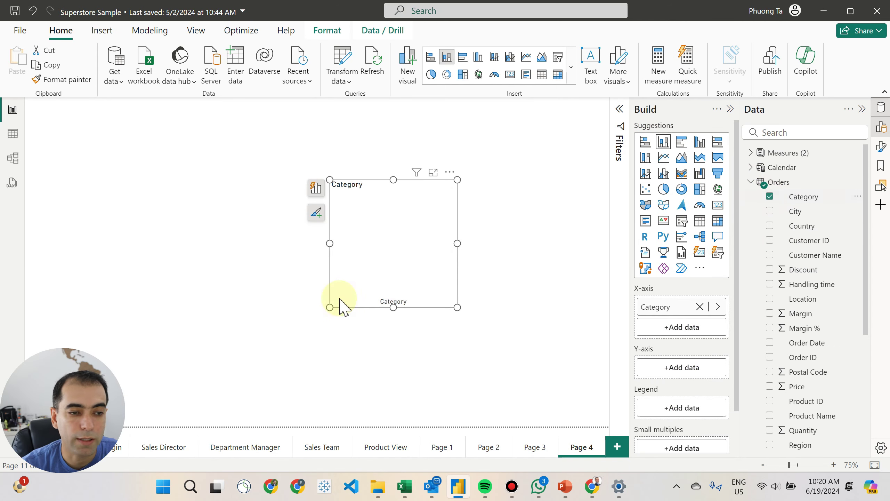
pyautogui.moveTo(330, 308); pyautogui.dragTo(218, 328)
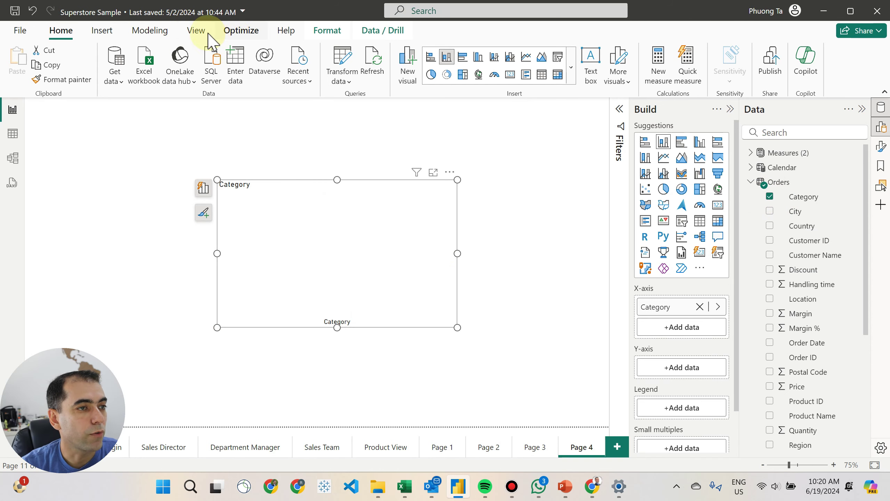
# Start a new fields parameter and name it "medida agregada".
pyautogui.click(167, 30)
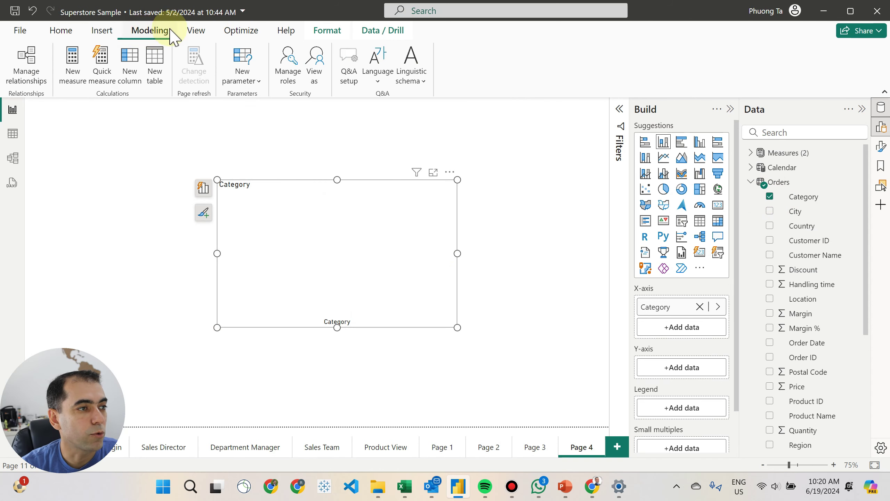
pyautogui.click(245, 83)
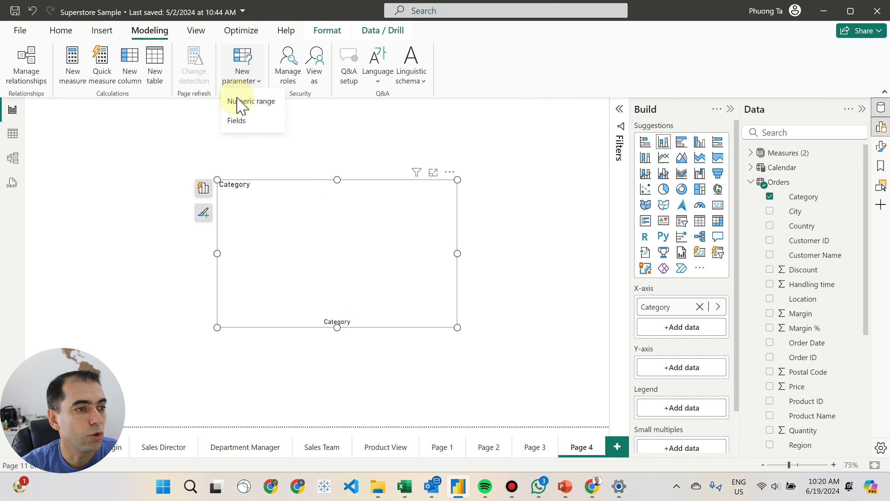
pyautogui.click(251, 122)
pyautogui.moveTo(318, 168); pyautogui.dragTo(221, 177)
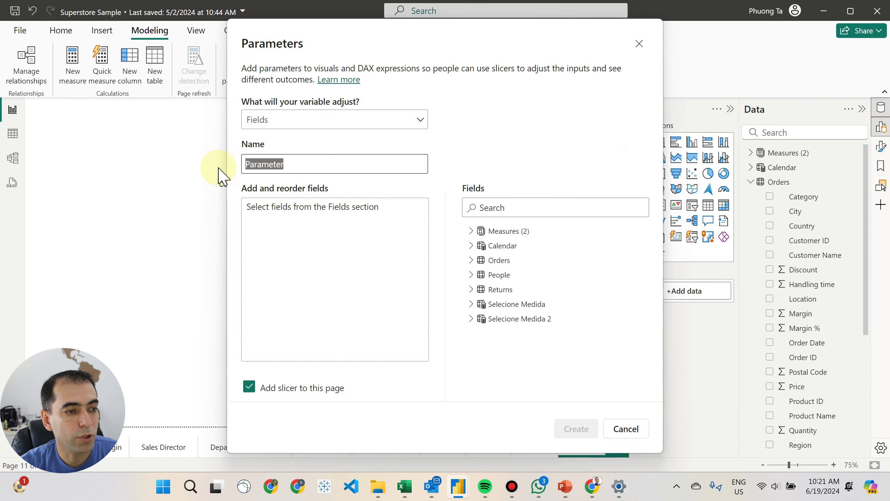
pyautogui.write('medida agregada')
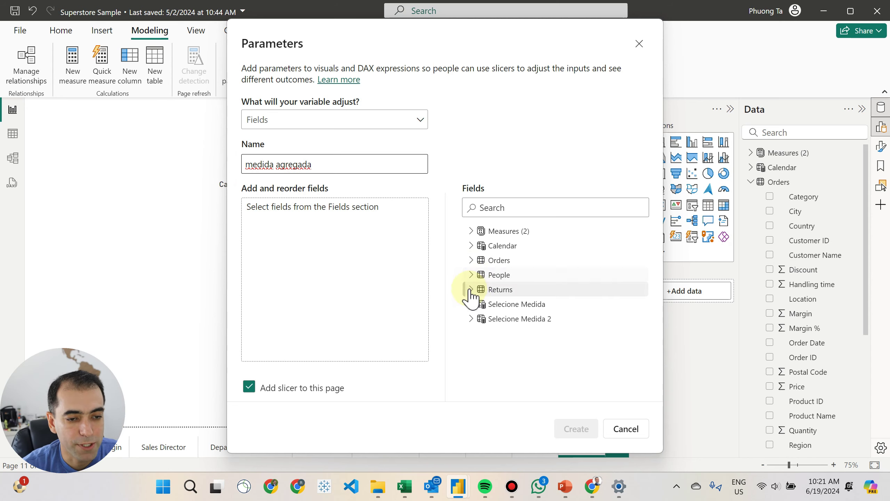
# Add the Margin, Quantity and Sales fields from Orders to the parameter and create it with a slicer on the page.
pyautogui.click(471, 260)
pyautogui.scroll(-3, 547, 272)
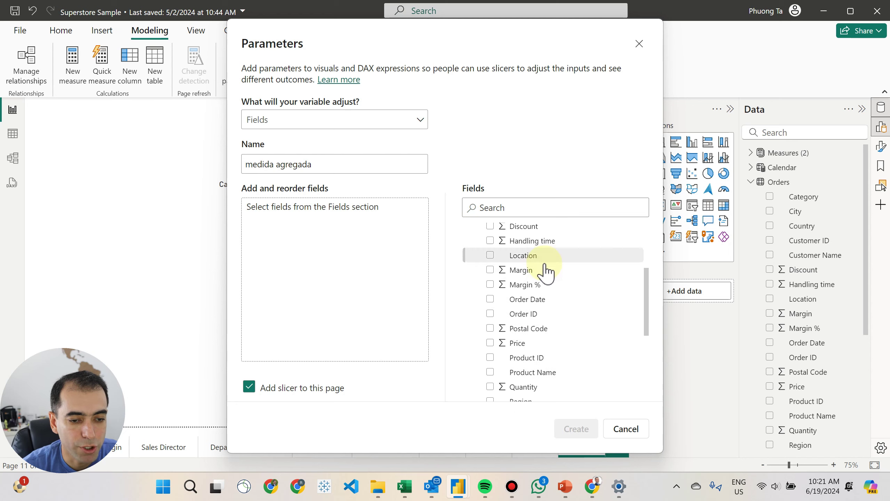
pyautogui.click(490, 269)
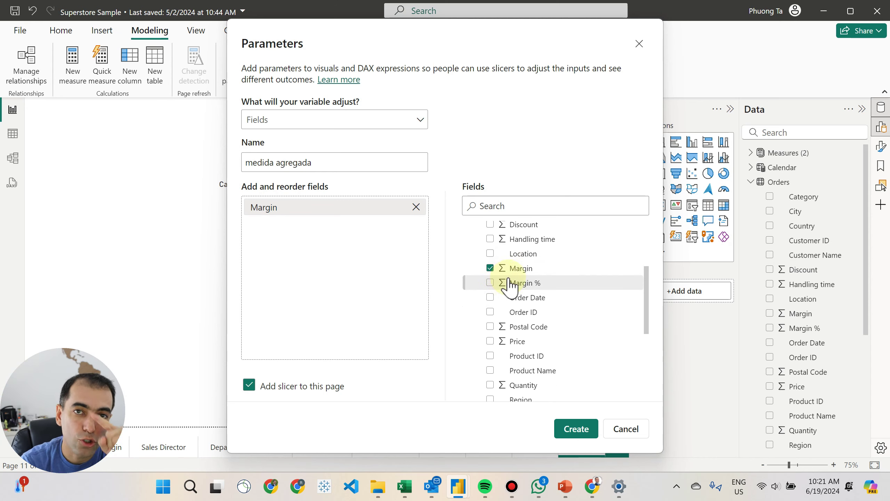
pyautogui.scroll(-2, 547, 324)
pyautogui.click(490, 325)
pyautogui.scroll(-2, 496, 310)
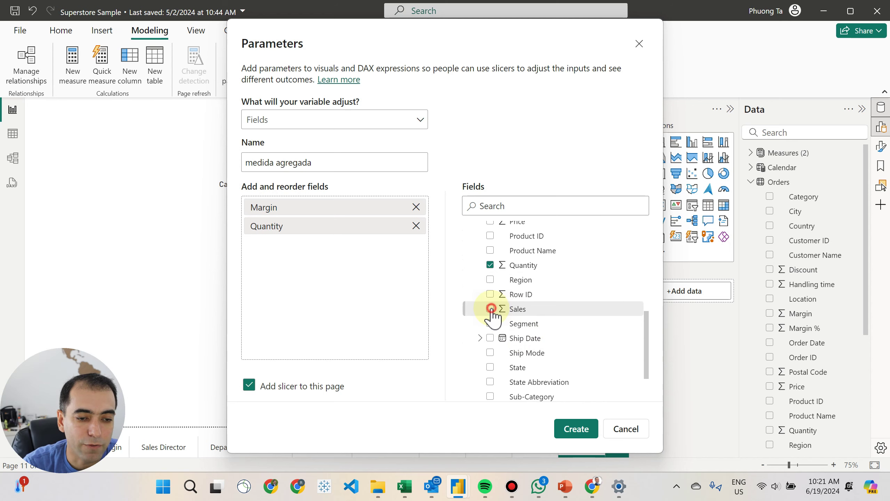
pyautogui.click(491, 309)
pyautogui.click(583, 429)
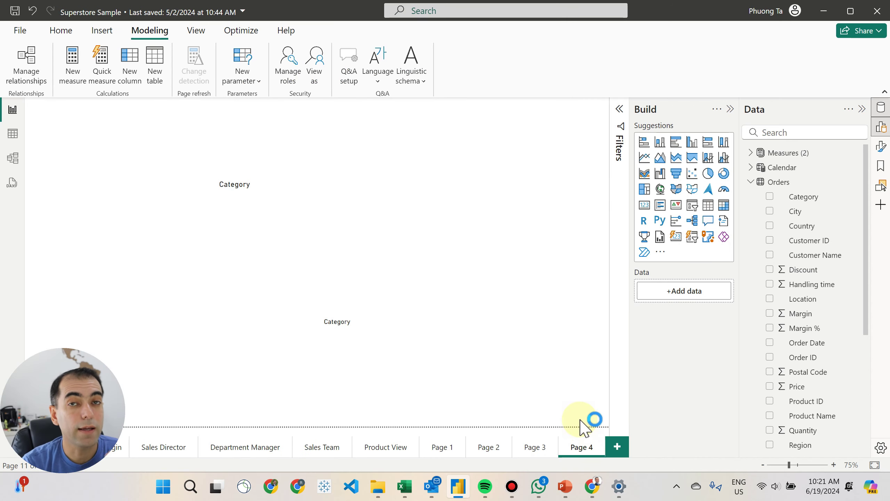
# Resize the medida agregada slicer and place it directly beside the Category chart.
pyautogui.click(140, 179)
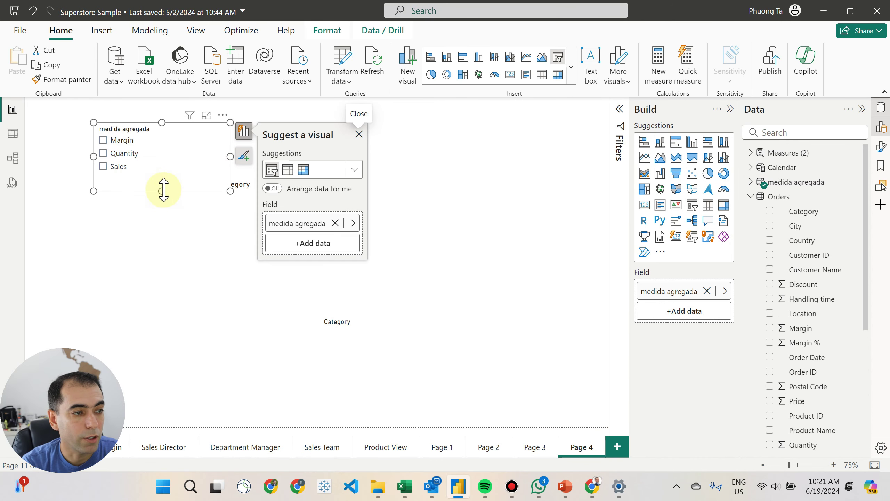
pyautogui.moveTo(161, 191); pyautogui.dragTo(162, 229)
pyautogui.moveTo(233, 166); pyautogui.dragTo(198, 278)
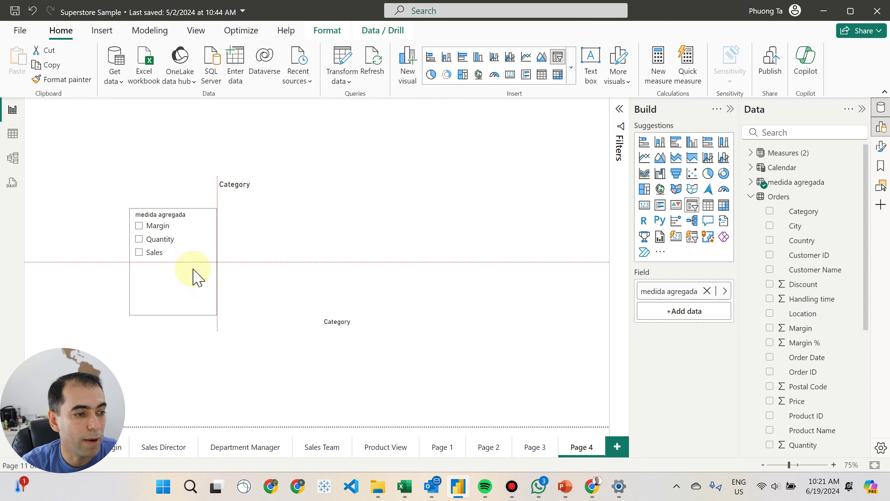
# Turn on single selection in the medida agregada slicer's settings.
pyautogui.click(881, 146)
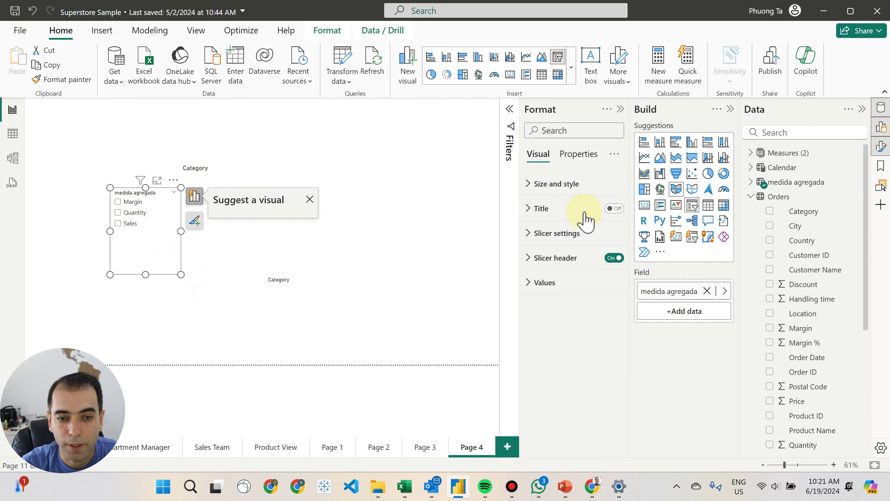
pyautogui.click(529, 233)
pyautogui.click(592, 325)
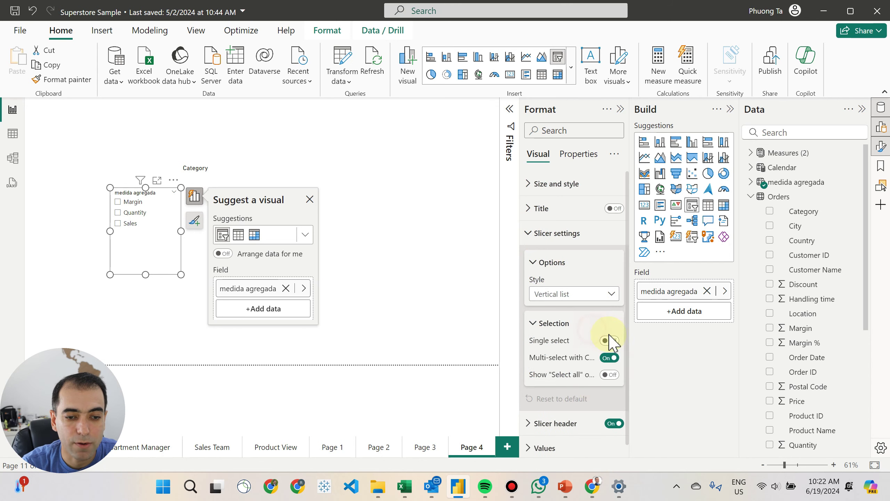
pyautogui.click(611, 340)
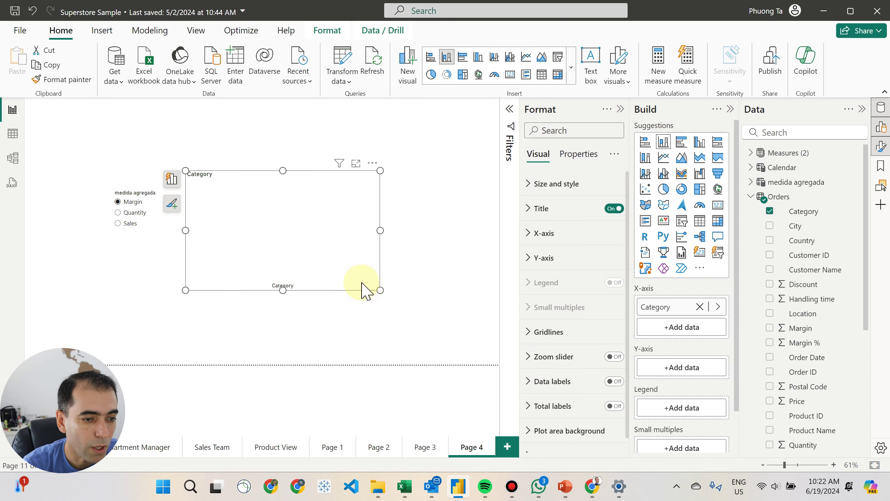
# Enlarge the Category chart and put the medida agregada parameter on its Y-axis.
pyautogui.moveTo(380, 290); pyautogui.dragTo(452, 338)
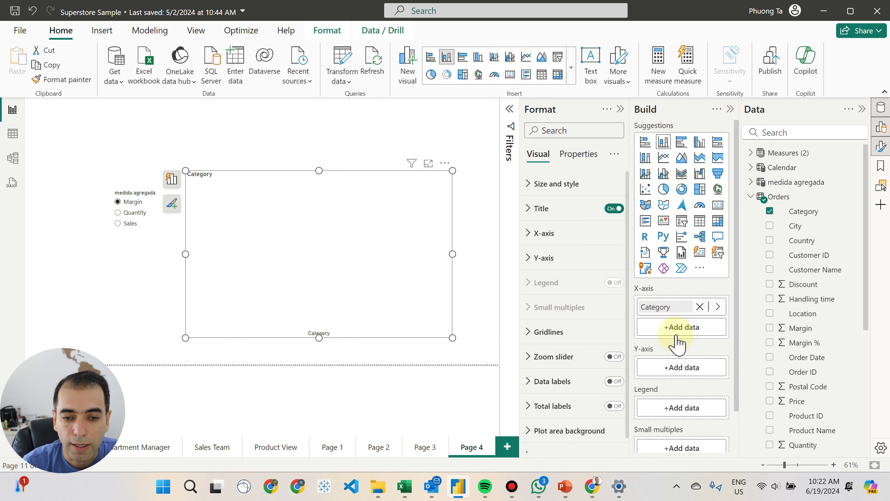
pyautogui.click(752, 197)
pyautogui.click(749, 258)
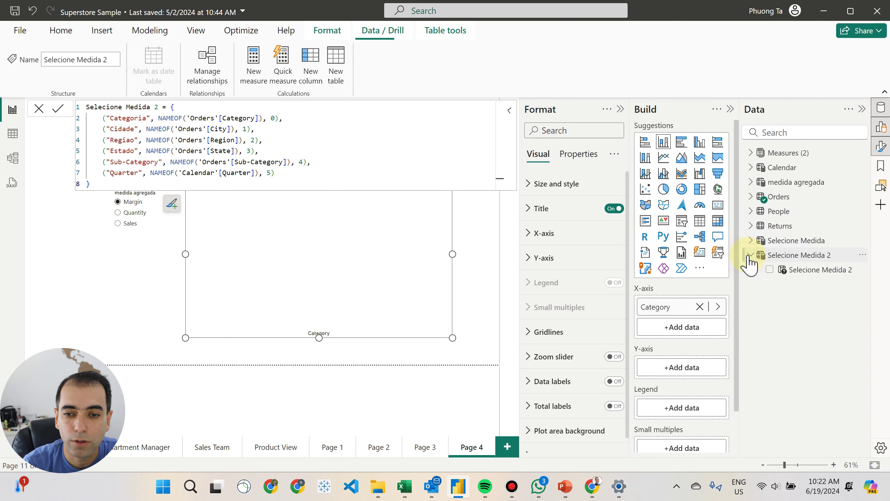
pyautogui.click(749, 256)
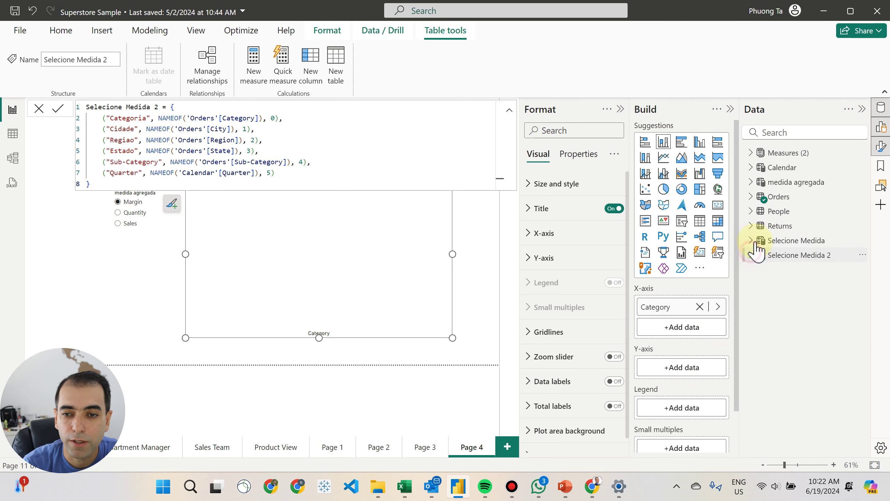
pyautogui.click(751, 182)
pyautogui.moveTo(813, 197); pyautogui.dragTo(691, 369)
pyautogui.click(148, 287)
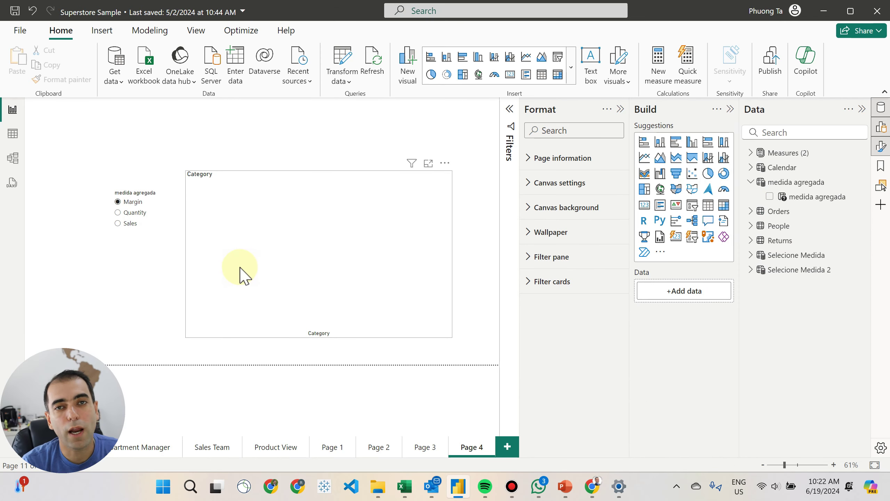
# Examine the DAX formula of the medida agregada parameter, especially the NAMEOF reference in the Margin row.
pyautogui.moveTo(826, 195); pyautogui.dragTo(827, 203)
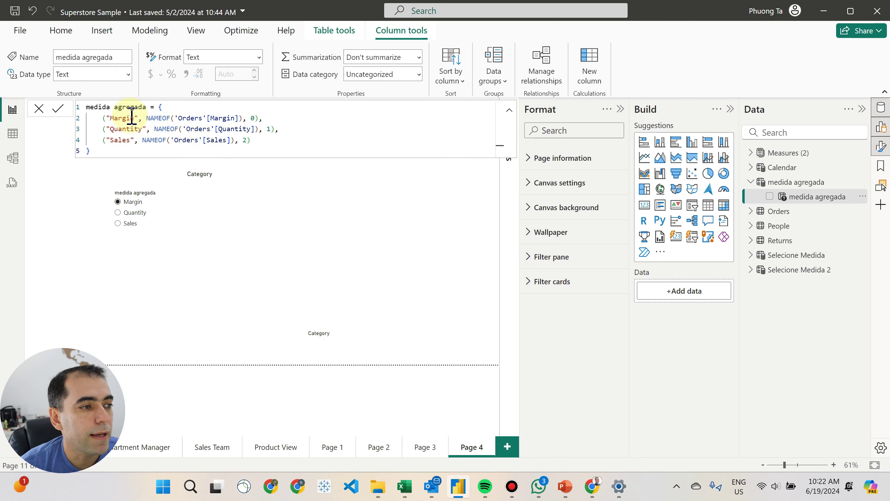
pyautogui.moveTo(159, 107); pyautogui.dragTo(161, 151)
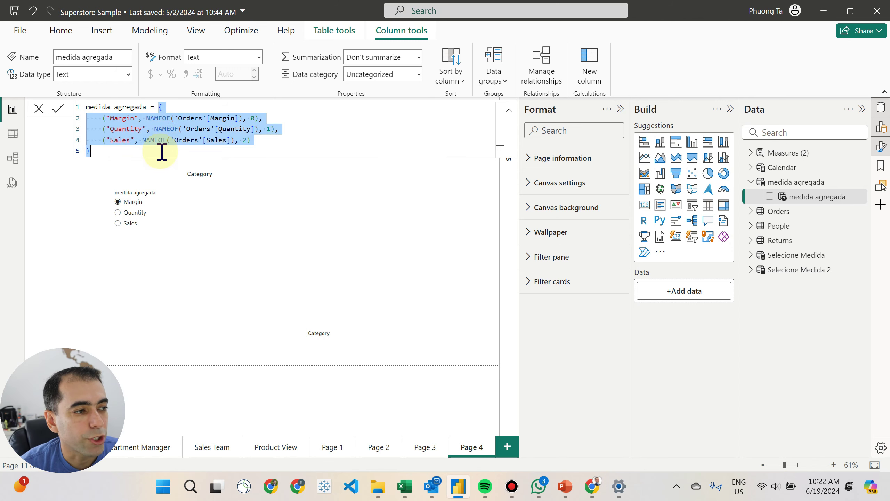
pyautogui.click(159, 118)
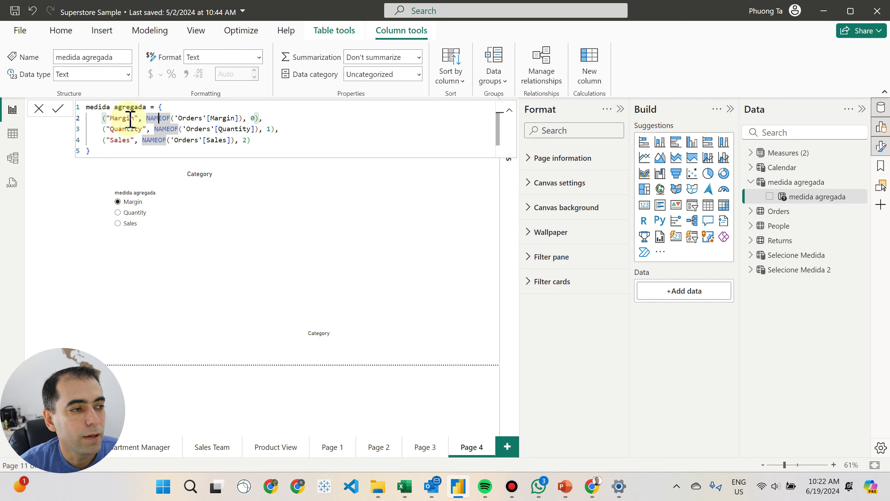
pyautogui.click(148, 119)
pyautogui.moveTo(147, 118); pyautogui.dragTo(245, 119)
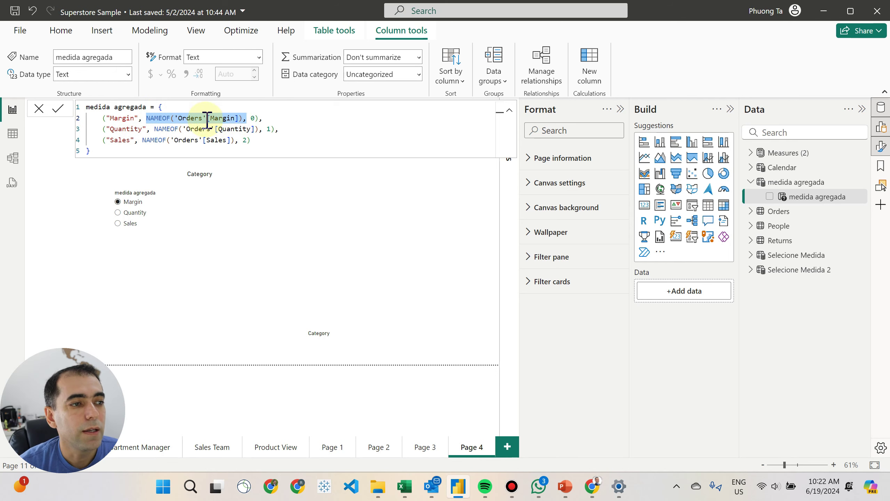
pyautogui.click(223, 119)
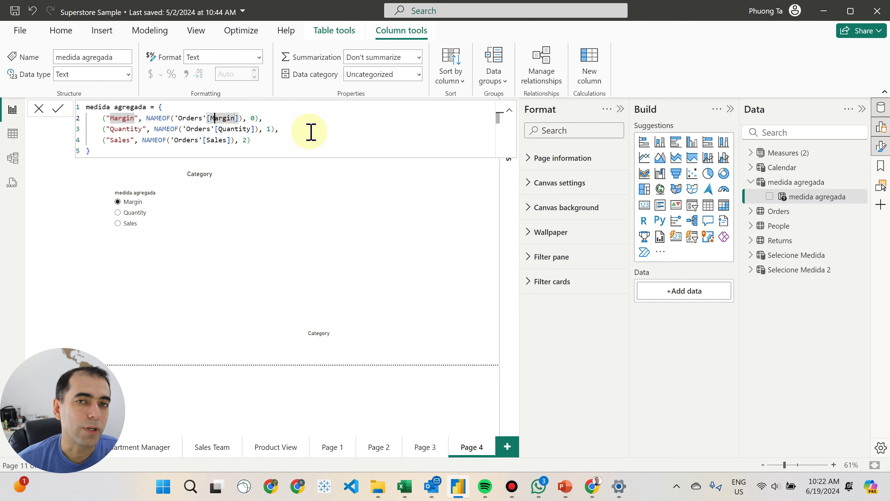
# Check the summarization setting of medida agregada on the Category chart's Y-axis.
pyautogui.click(313, 269)
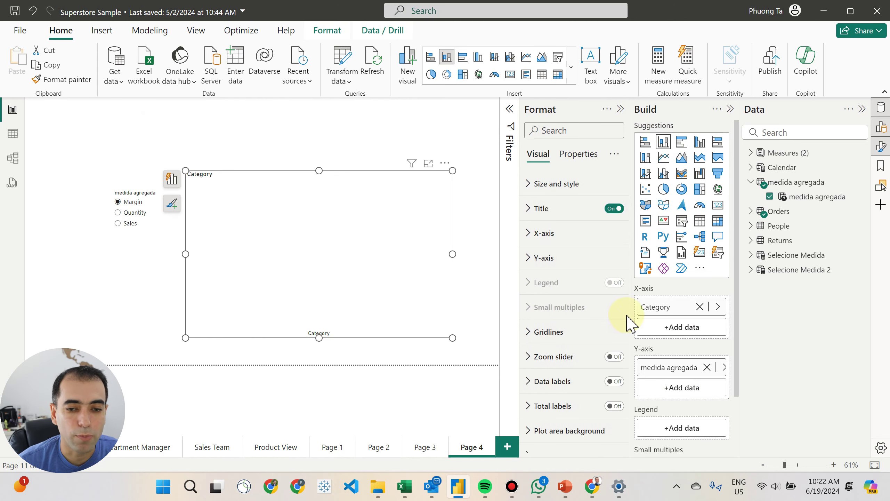
pyautogui.click(724, 367)
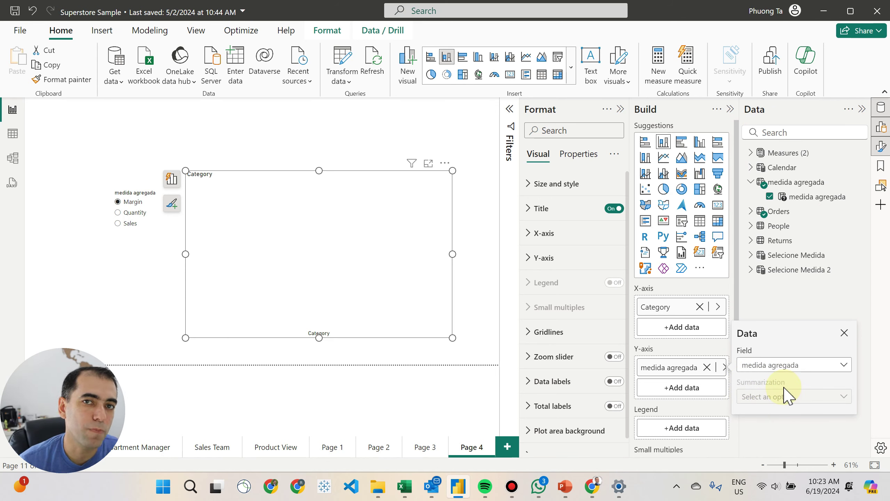
# Try to wrap 'Orders'[Margin] in SUM() inside NAMEOF in the medida agregada formula and commit it.
pyautogui.click(821, 199)
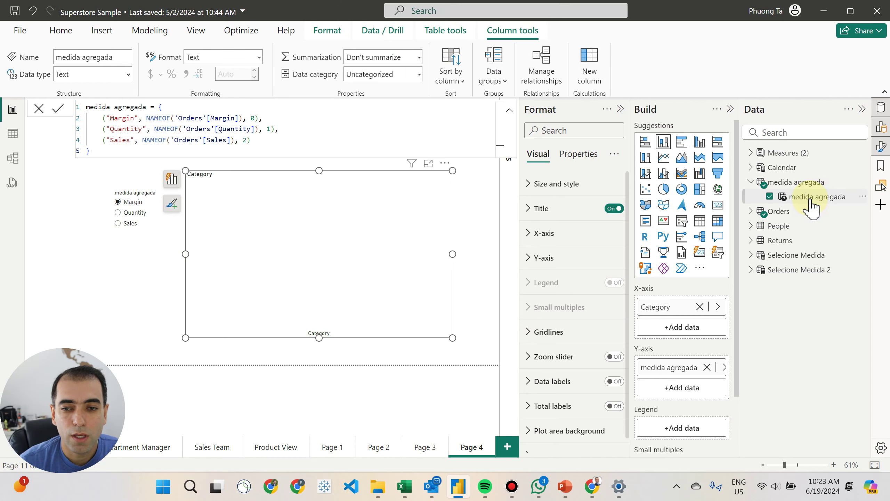
pyautogui.click(181, 120)
pyautogui.write('SUM(')
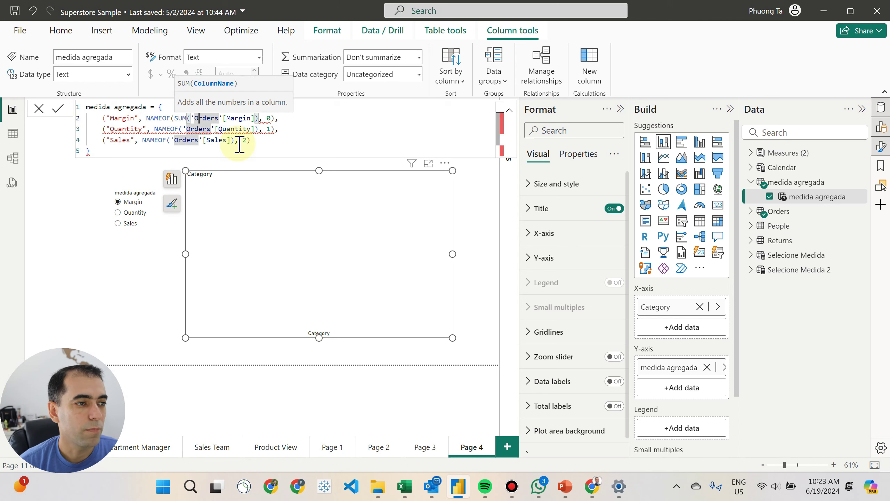
pyautogui.press('Right')
pyautogui.press('Right')
pyautogui.press('Right')
pyautogui.press('Right')
pyautogui.press('Right')
pyautogui.press('Right')
pyautogui.press('Right')
pyautogui.press('Right')
pyautogui.press('Right')
pyautogui.press('Right')
pyautogui.press('Right')
pyautogui.press('Right')
pyautogui.press('Right')
pyautogui.press('Right')
pyautogui.press('Right')
pyautogui.press('Right')
pyautogui.press('Right')
pyautogui.write(')')
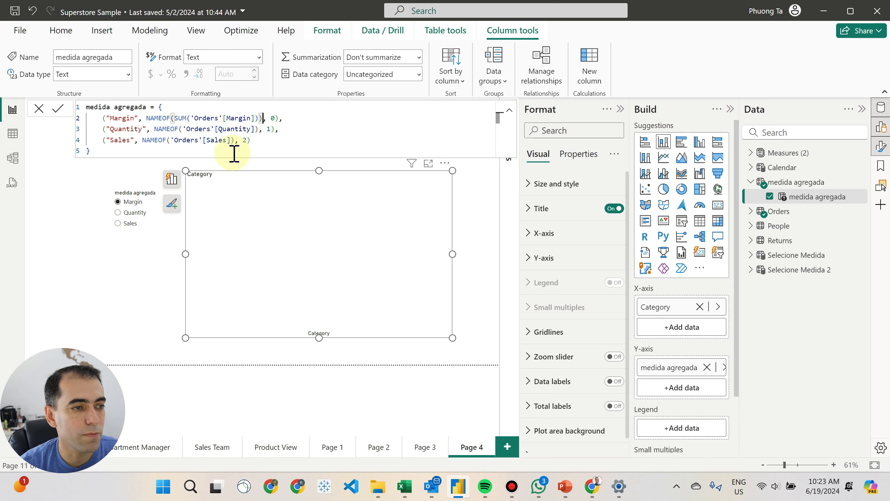
pyautogui.click(58, 108)
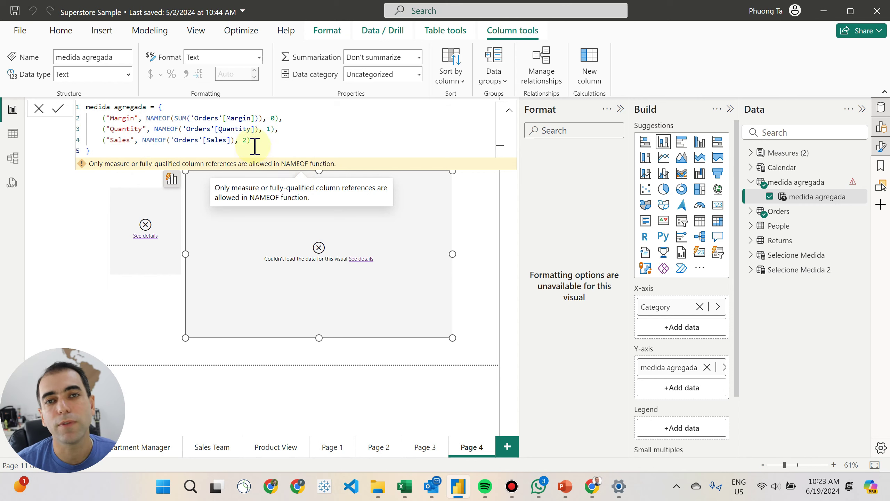
# Remove the SUM() wrapper from the Margin row of the medida agregada formula and commit it.
pyautogui.moveTo(175, 119); pyautogui.dragTo(189, 120)
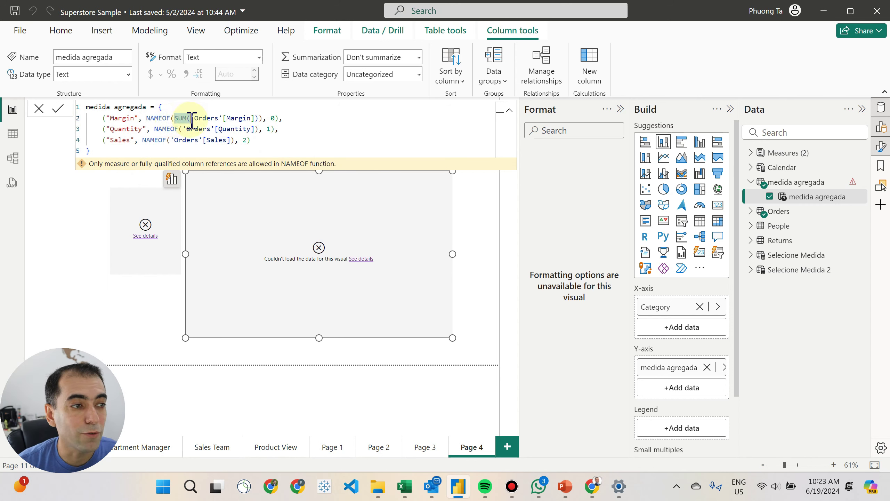
pyautogui.press('Delete')
pyautogui.click(241, 118)
pyautogui.press('BackSpace')
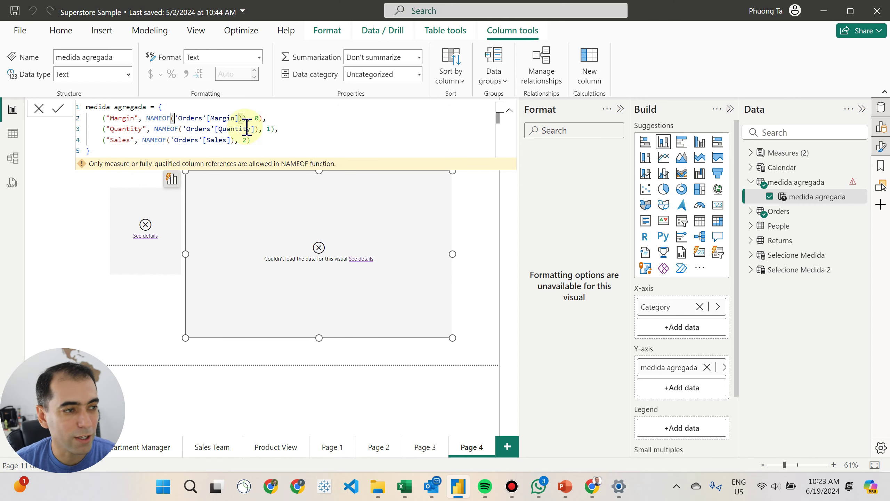
pyautogui.click(57, 109)
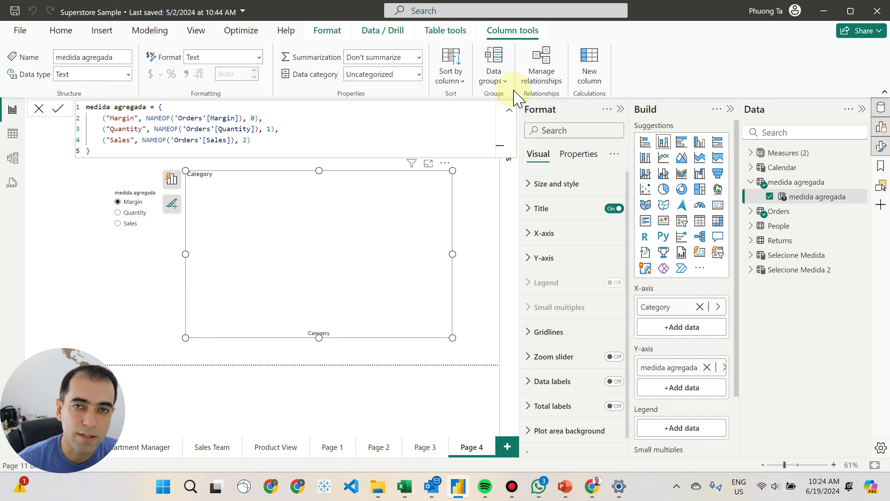
# Create the measure Soma de Vendas = SUM(Orders[Sales]) in the Measures (2) table.
pyautogui.click(49, 213)
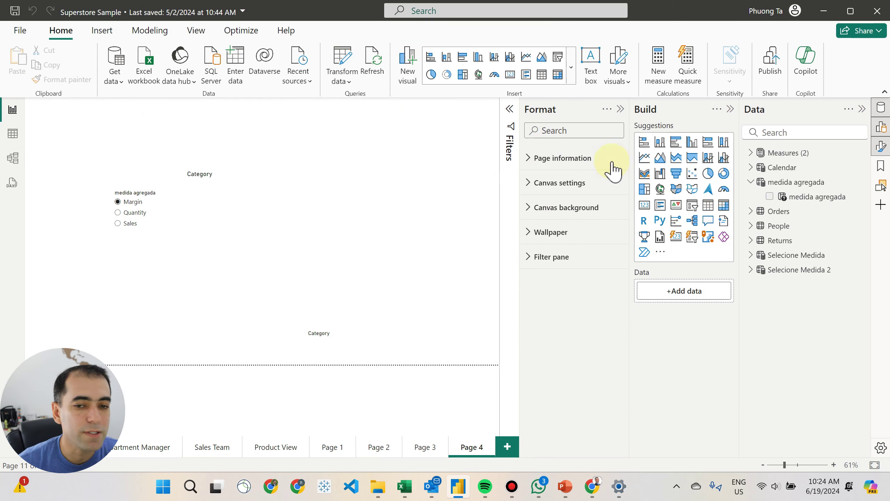
pyautogui.click(787, 151)
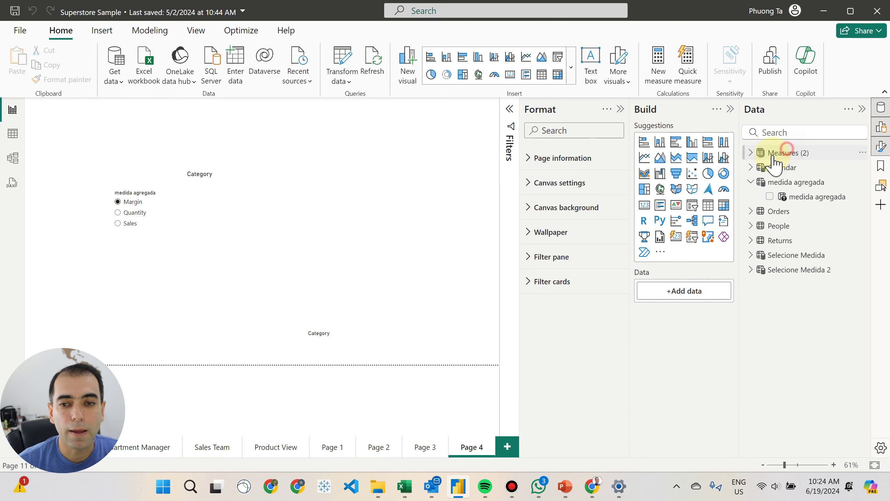
pyautogui.click(750, 152)
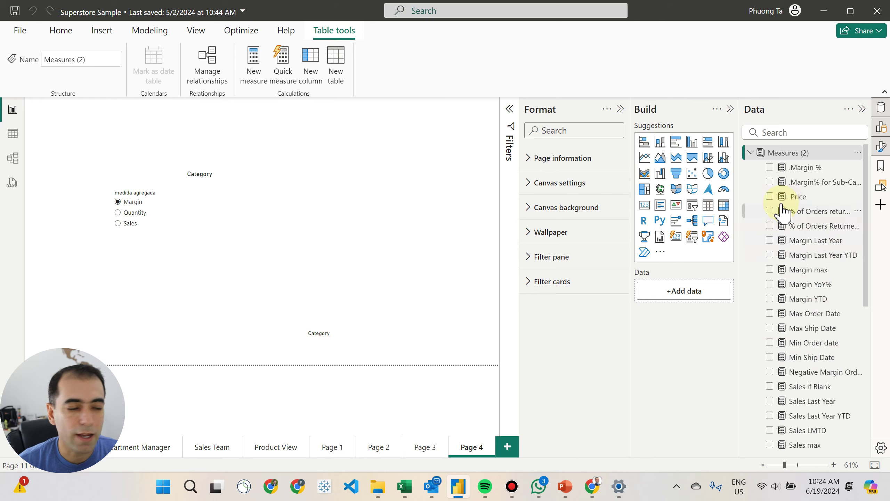
pyautogui.click(253, 66)
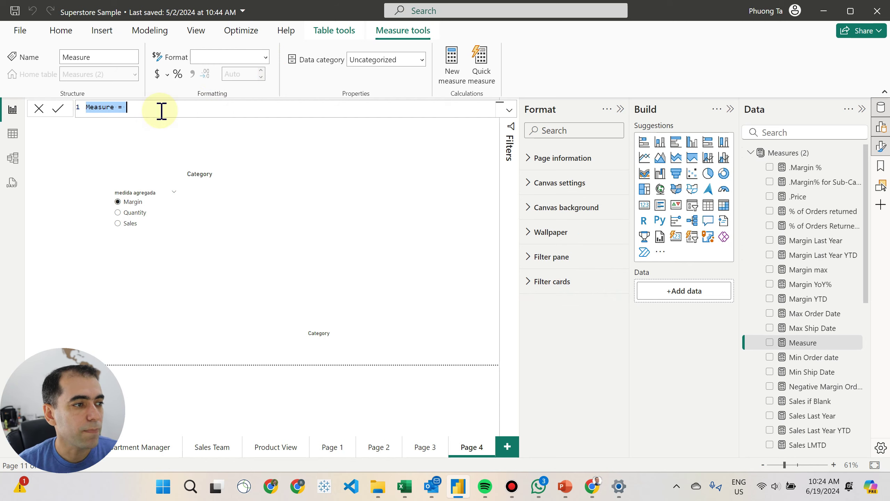
pyautogui.write('Soma de ')
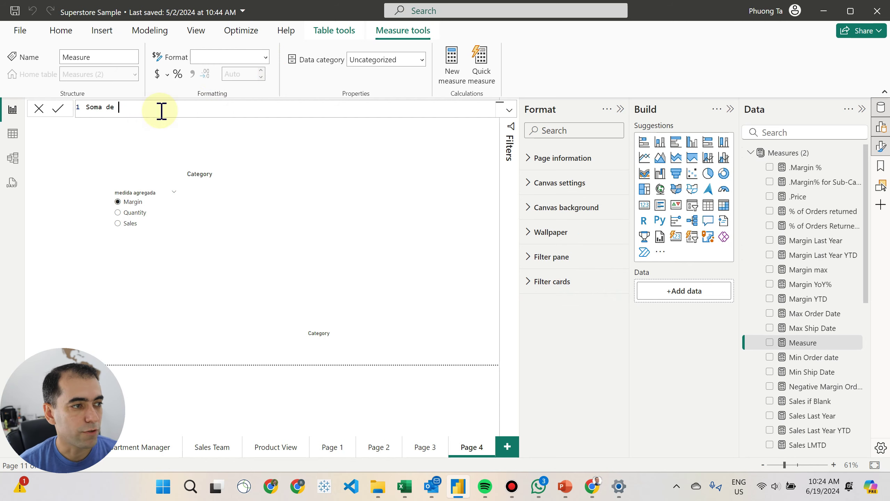
pyautogui.write('Vendas = ')
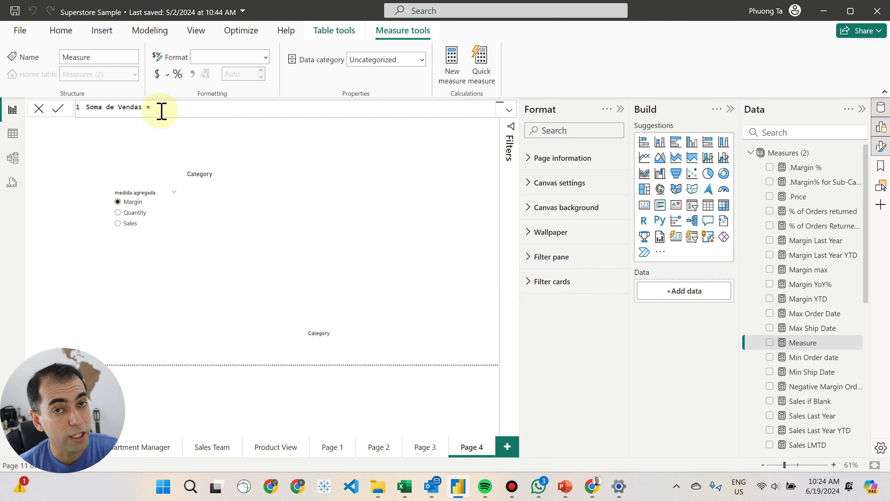
pyautogui.write('SUM(')
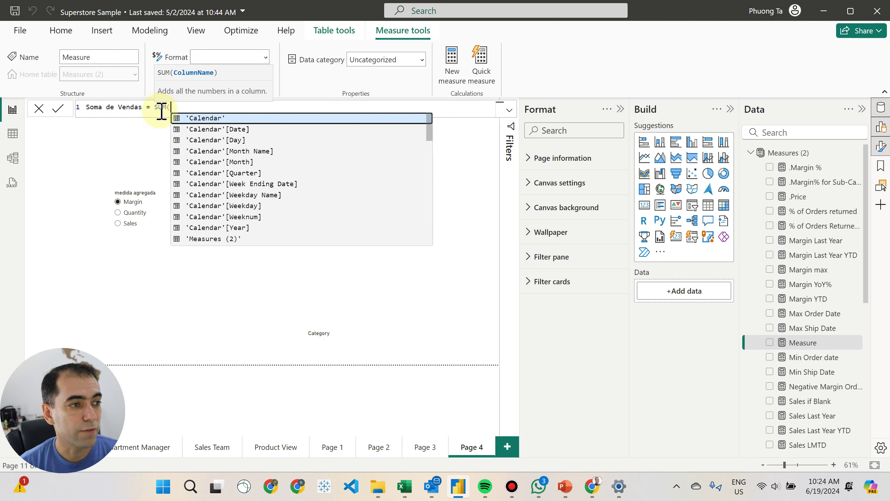
pyautogui.write('Orders[Sales])')
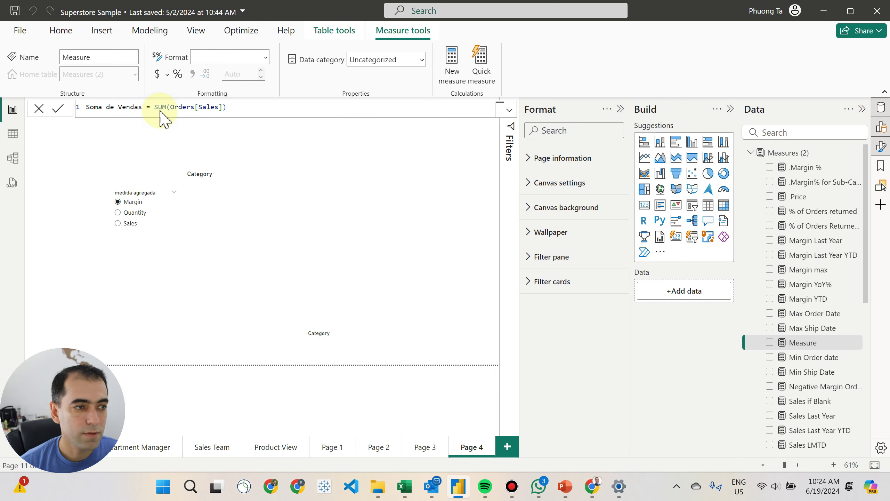
pyautogui.press('Return')
# Create the measure Soma de Margem = SUM(Orders[Margin]) in the Measures (2) table.
pyautogui.click(454, 71)
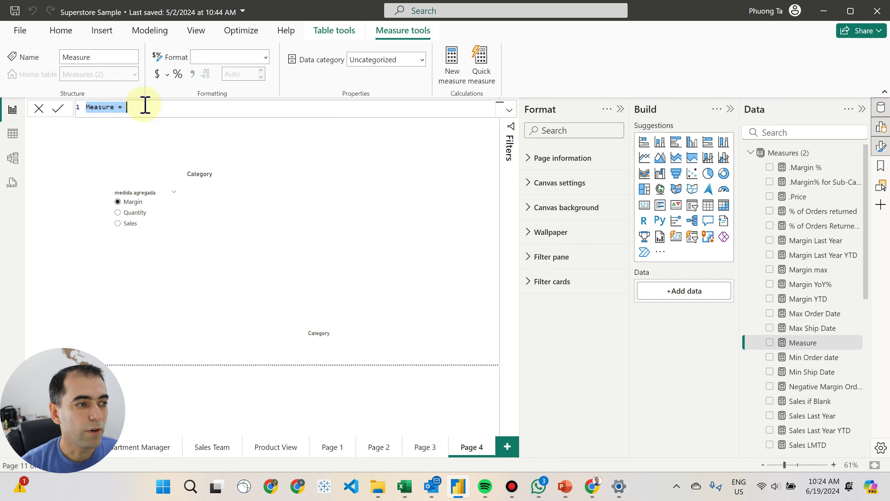
pyautogui.write('Soma de')
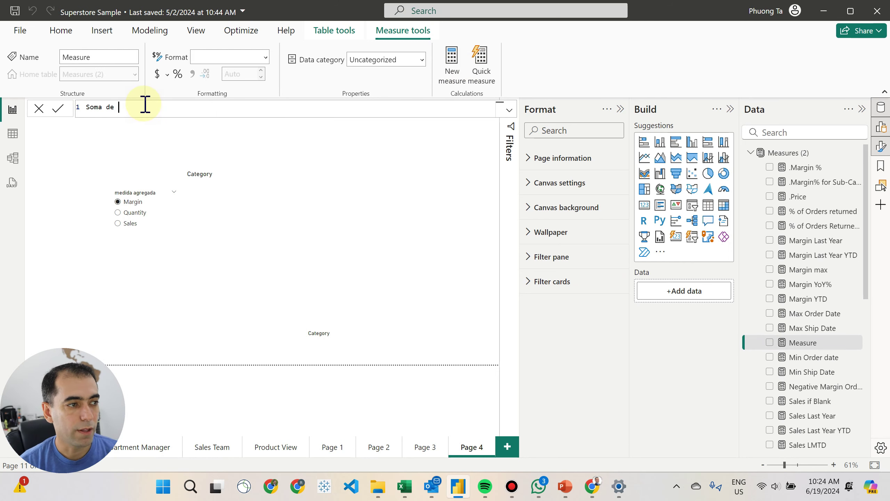
pyautogui.write(' Marge')
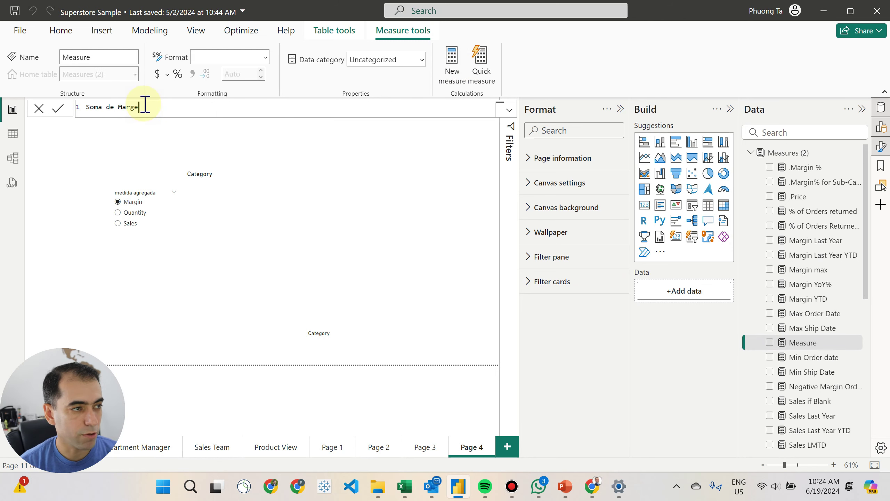
pyautogui.write('m = SUM(')
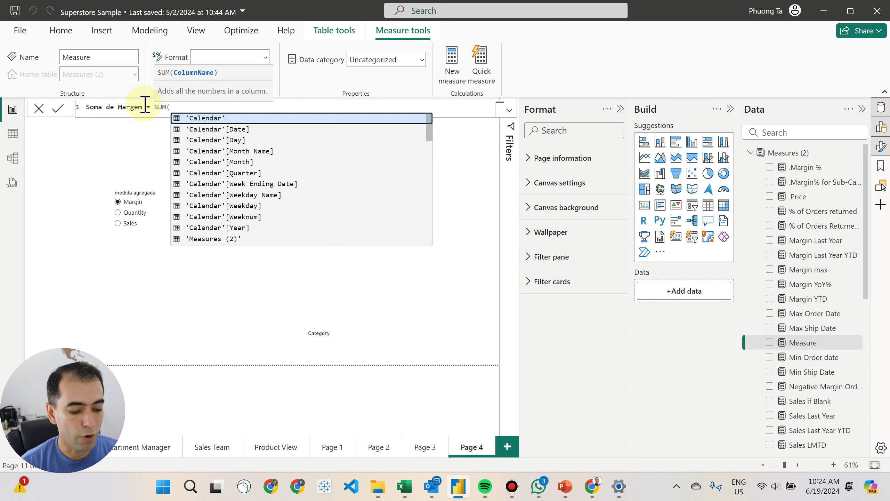
pyautogui.write('Orders[Margin])')
pyautogui.press('Return')
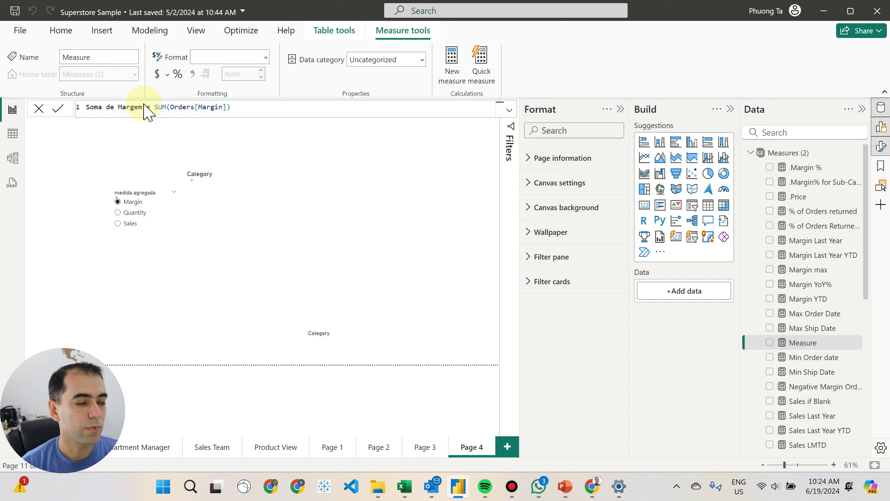
# Create the measure Media de preco = AVERAGE(Orders[Price]) in the Measures (2) table.
pyautogui.click(453, 70)
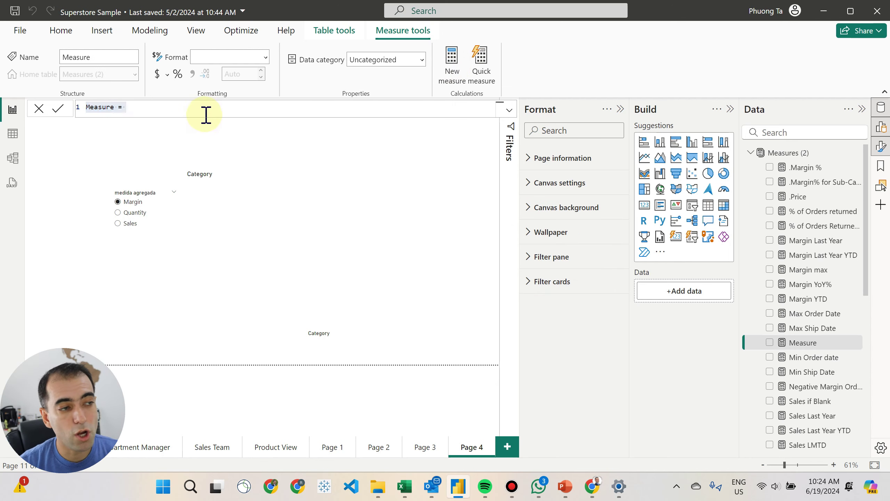
pyautogui.write('Med')
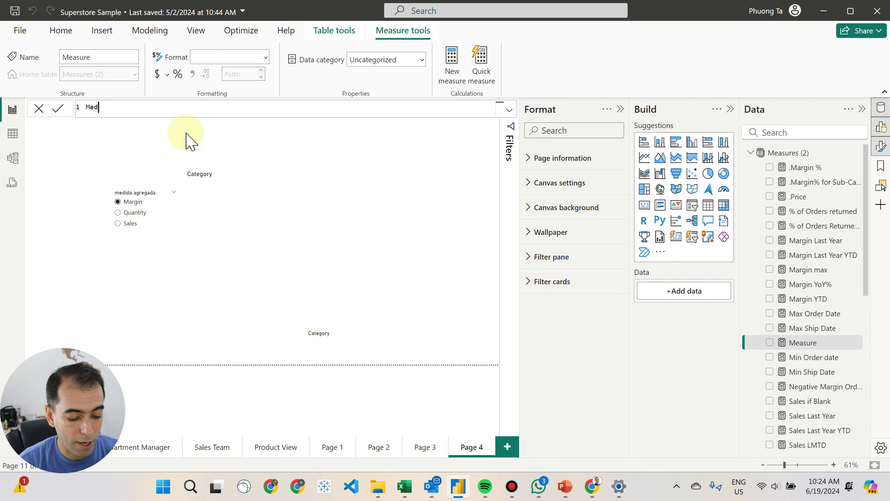
pyautogui.write('ia de')
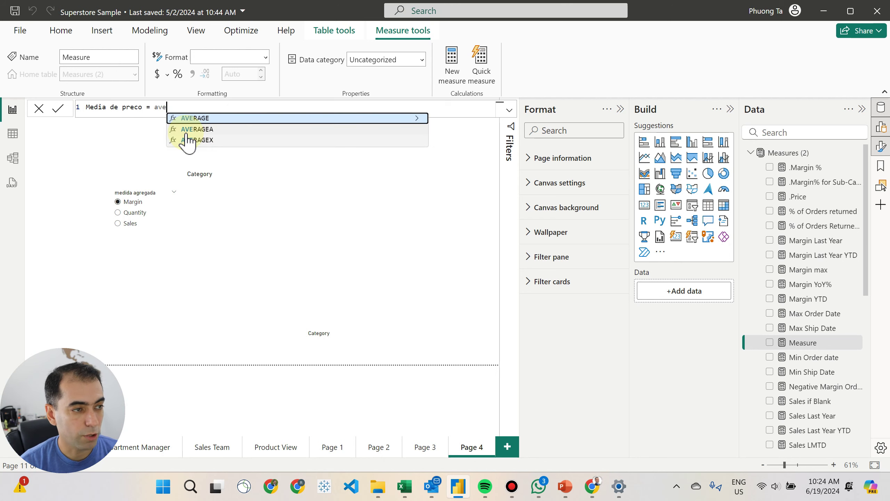
pyautogui.write(' preco = AVERAGE(Orders[Price])')
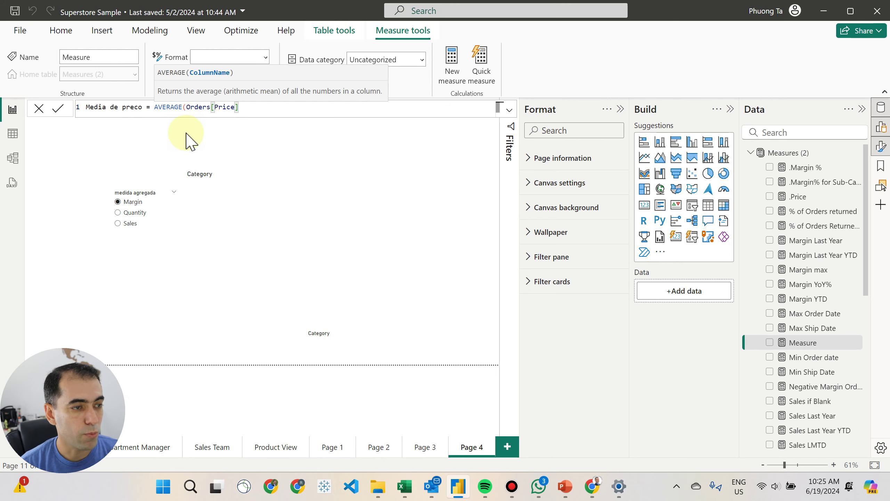
pyautogui.press('Return')
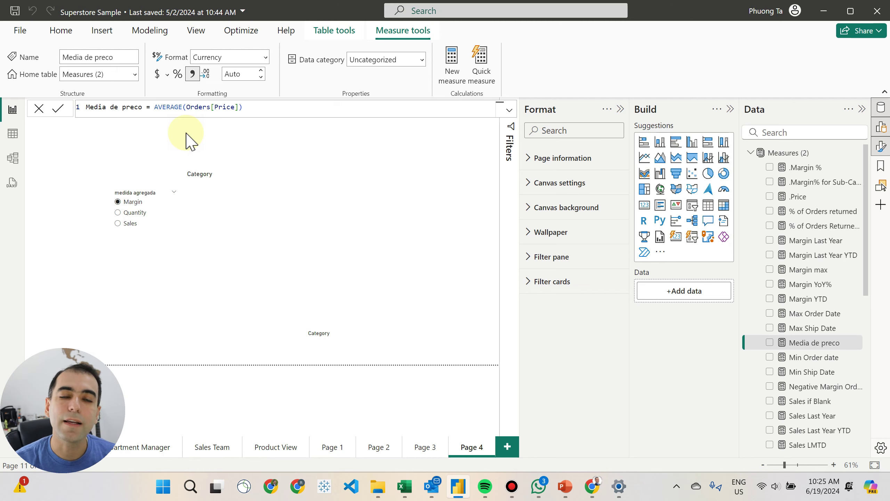
# Delete the medida agregada parameter table from the model.
pyautogui.click(751, 154)
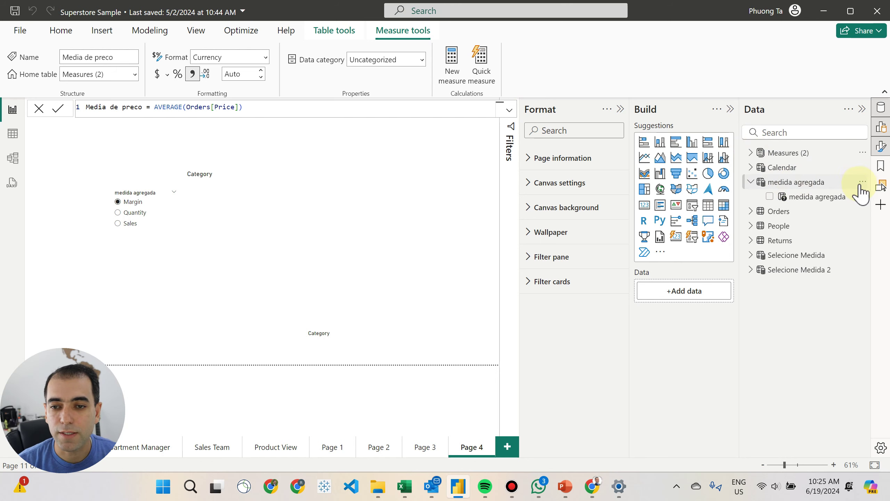
pyautogui.click(864, 182)
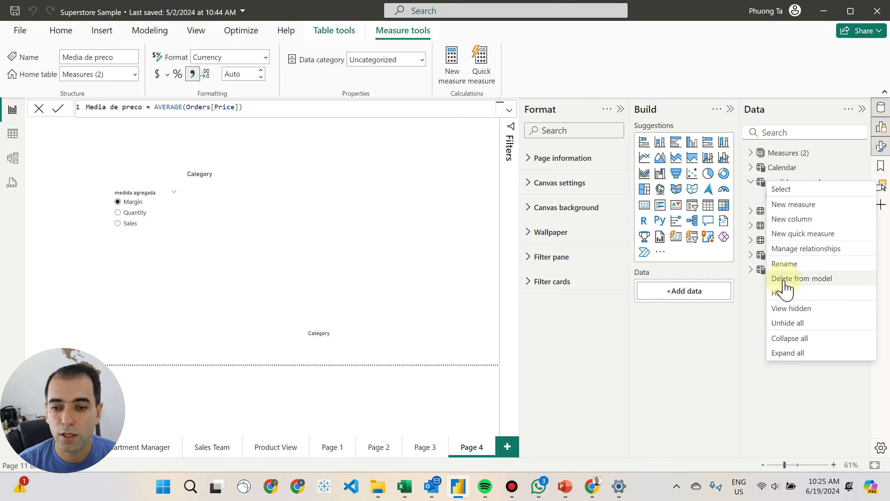
pyautogui.click(806, 279)
pyautogui.click(535, 275)
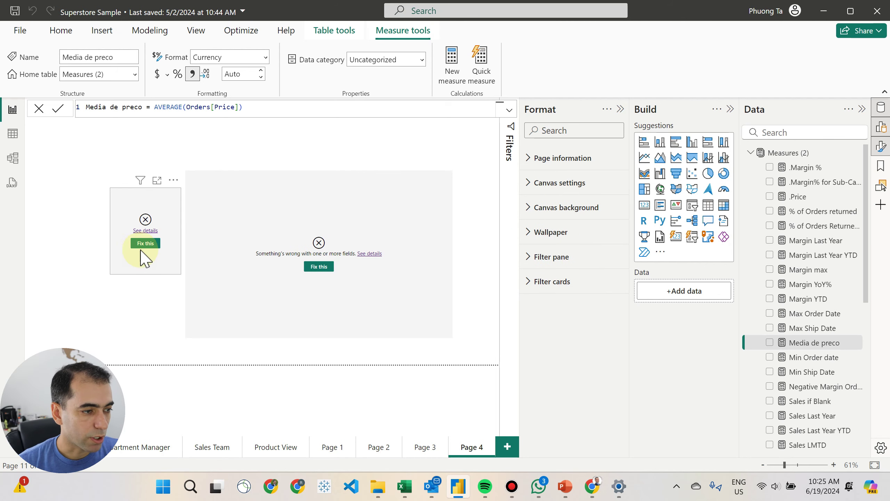
# Remove the broken medida agregada field from the Category chart's Y-axis and delete its slicer from the page.
pyautogui.click(146, 243)
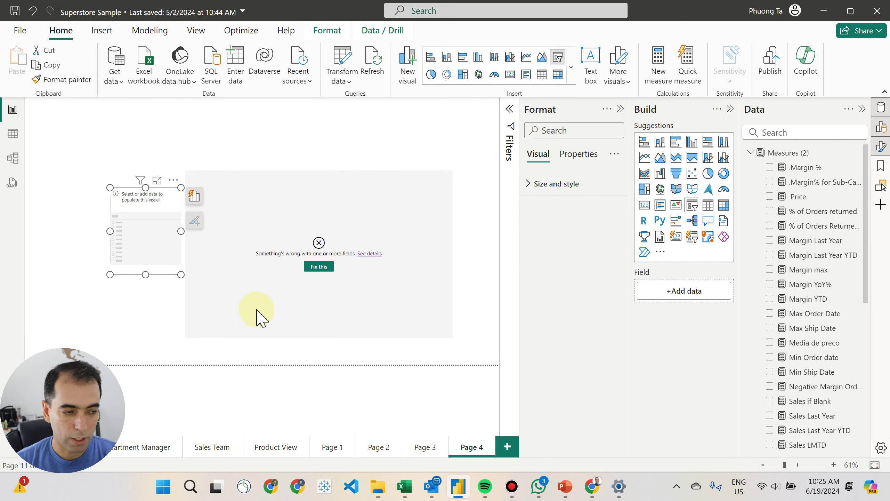
pyautogui.click(318, 267)
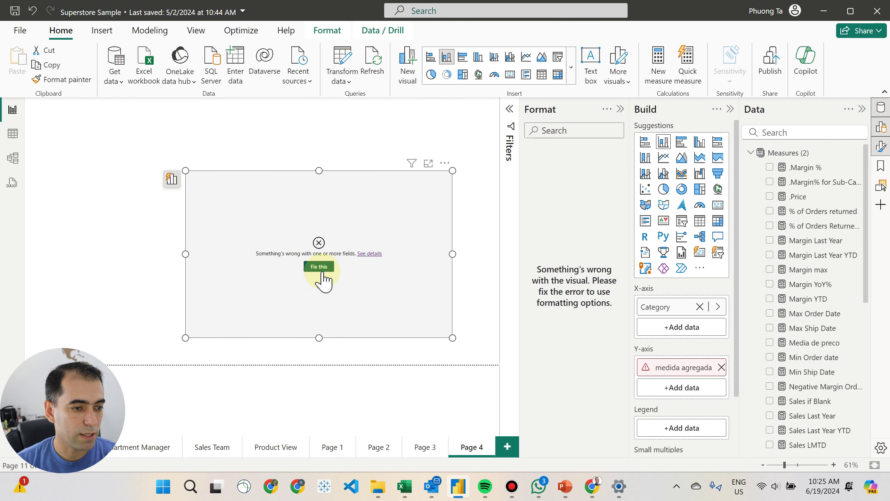
pyautogui.click(721, 368)
pyautogui.click(125, 243)
# Start a new fields parameter and name it medida agregada.
pyautogui.click(147, 29)
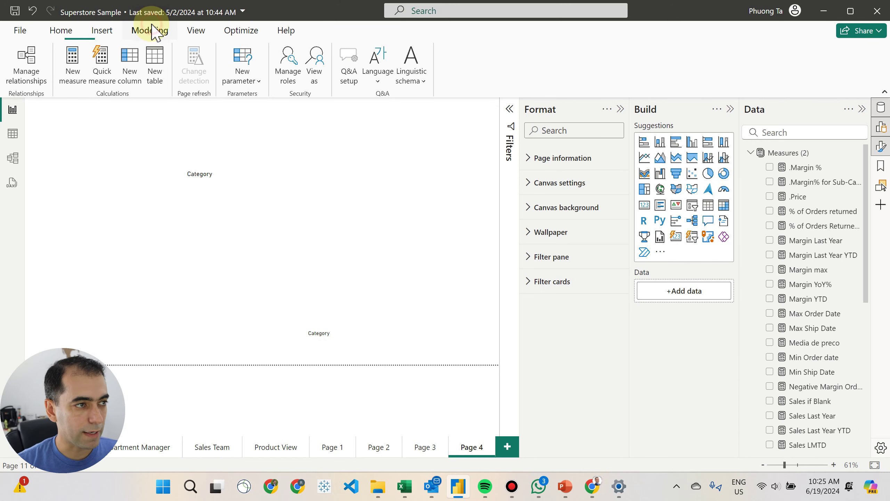
pyautogui.click(250, 90)
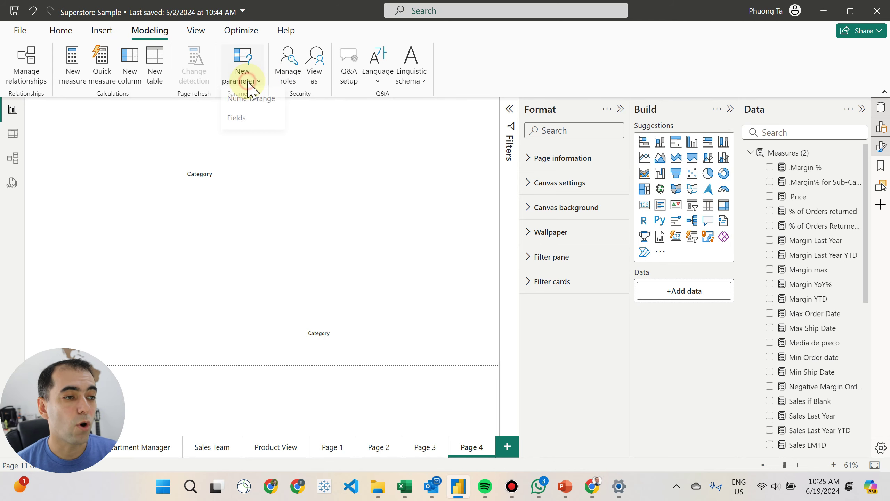
pyautogui.click(244, 123)
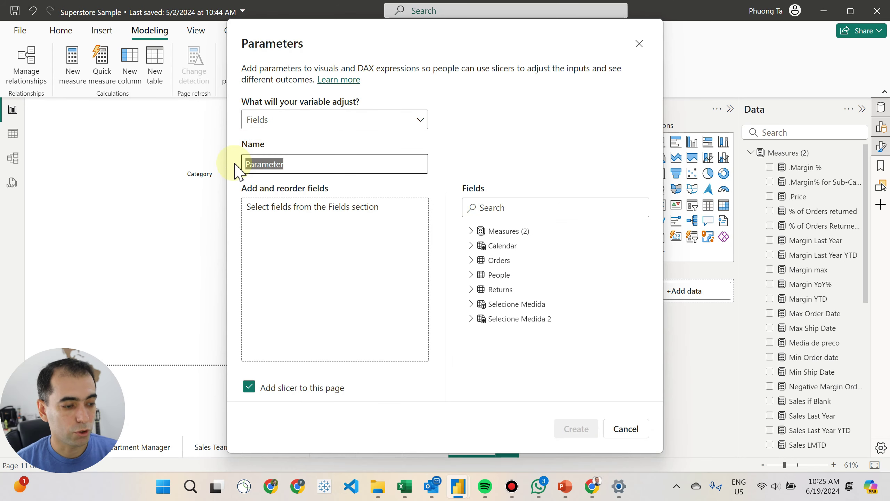
pyautogui.write('men')
pyautogui.write('ida ag')
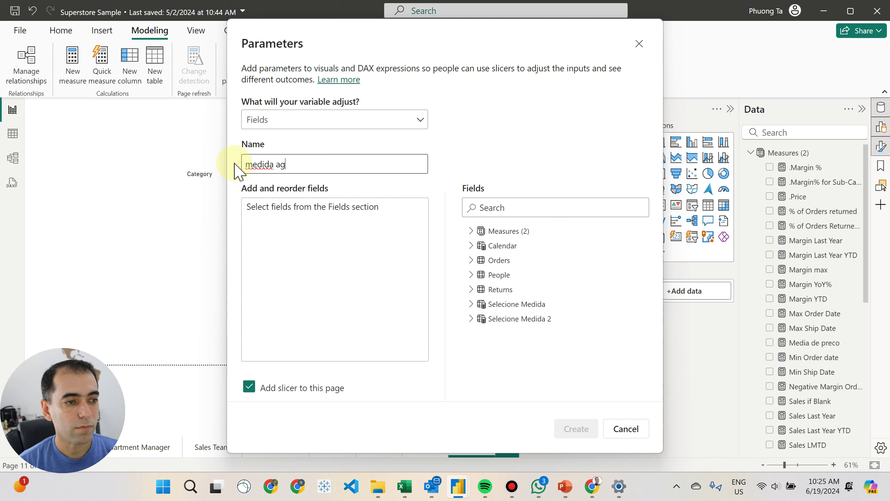
pyautogui.write('regada')
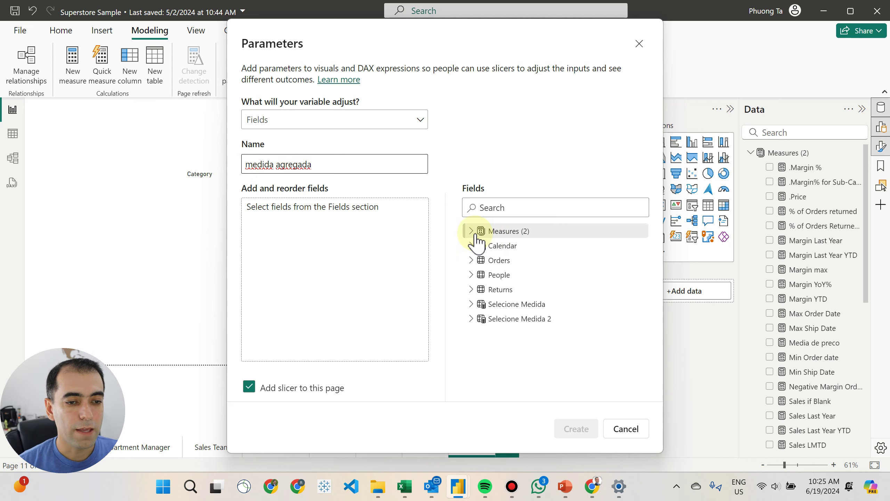
# Add the measures Soma de Vendas and Soma de Margem to the medida agregada parameter, in that order.
pyautogui.click(471, 231)
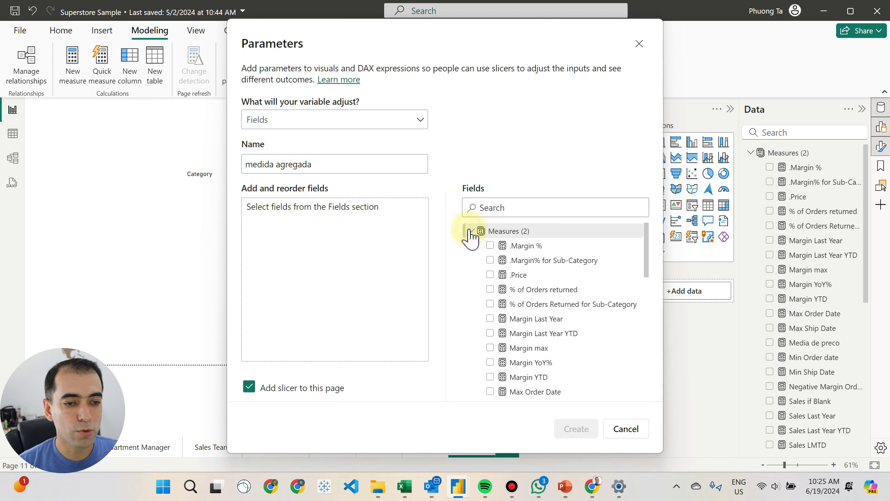
pyautogui.click(512, 208)
pyautogui.write('soma')
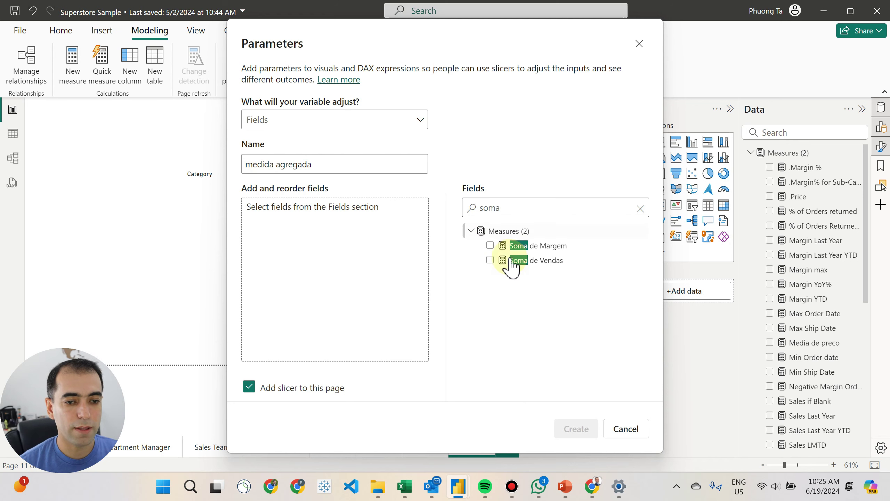
pyautogui.click(489, 260)
pyautogui.click(490, 245)
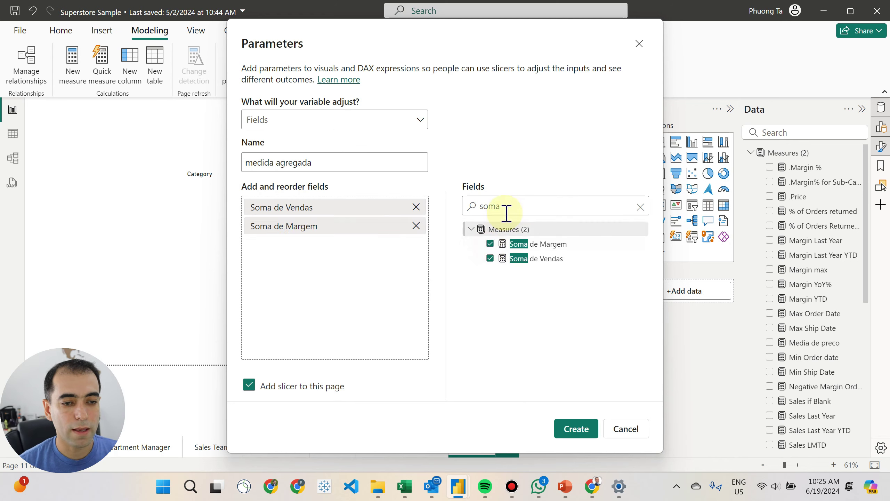
# Add the measure Media de preco as the third field and create the medida agregada parameter with its slicer.
pyautogui.moveTo(508, 208); pyautogui.dragTo(478, 207)
pyautogui.write('med')
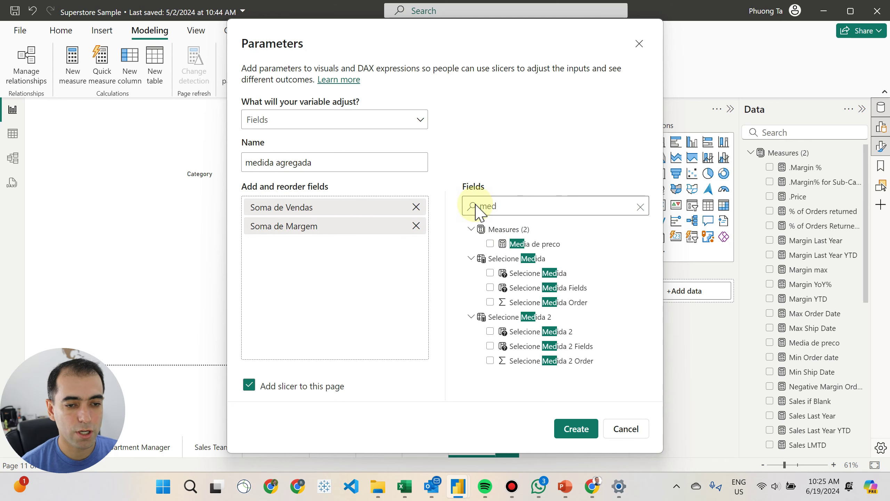
pyautogui.click(490, 244)
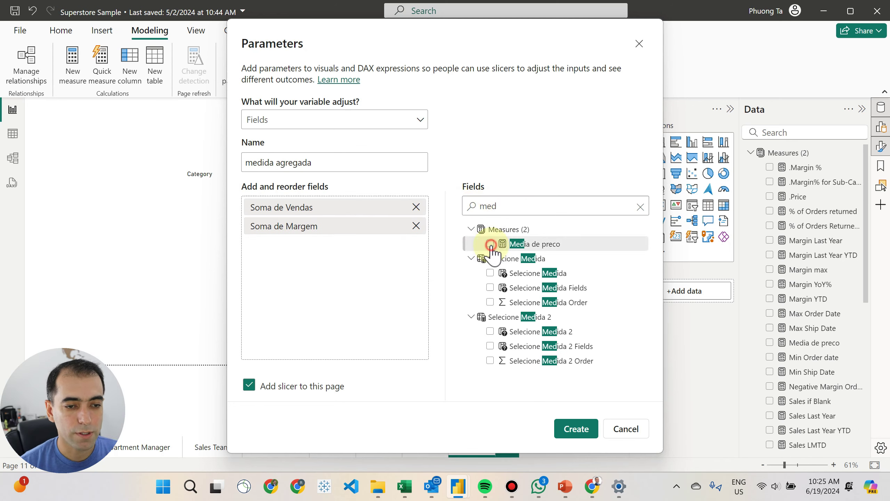
pyautogui.click(585, 436)
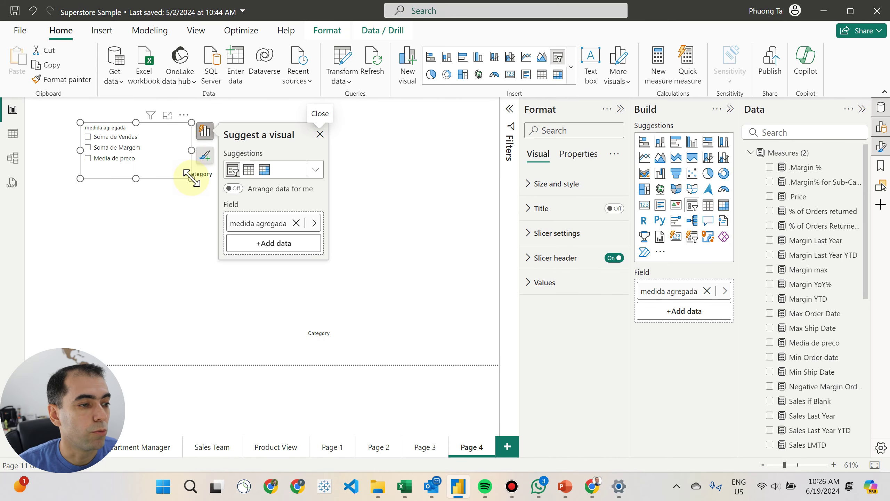
# Narrow the medida agregada slicer, turn on single select, and move it down beside the chart.
pyautogui.moveTo(191, 178); pyautogui.dragTo(156, 185)
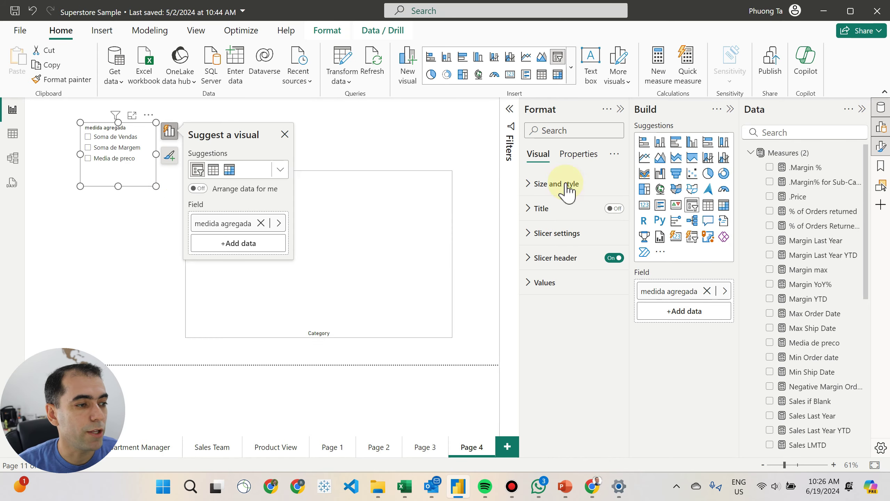
pyautogui.click(537, 234)
pyautogui.click(547, 323)
pyautogui.click(610, 340)
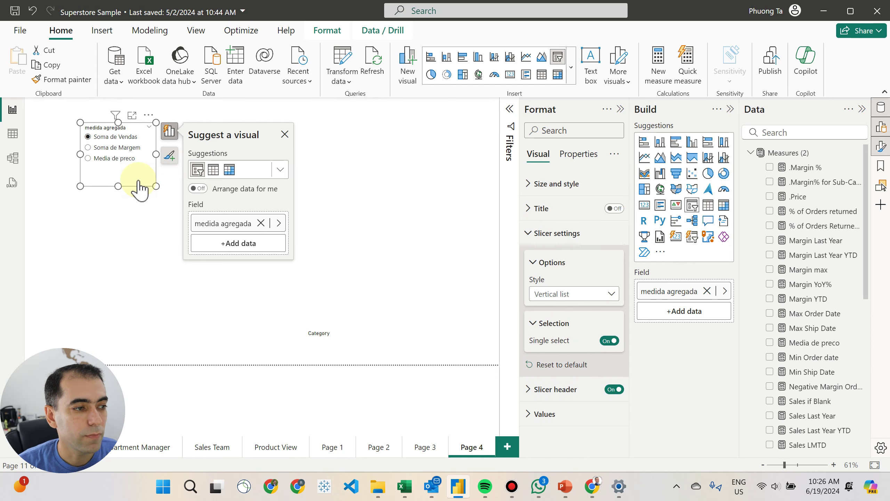
pyautogui.moveTo(139, 182); pyautogui.dragTo(169, 257)
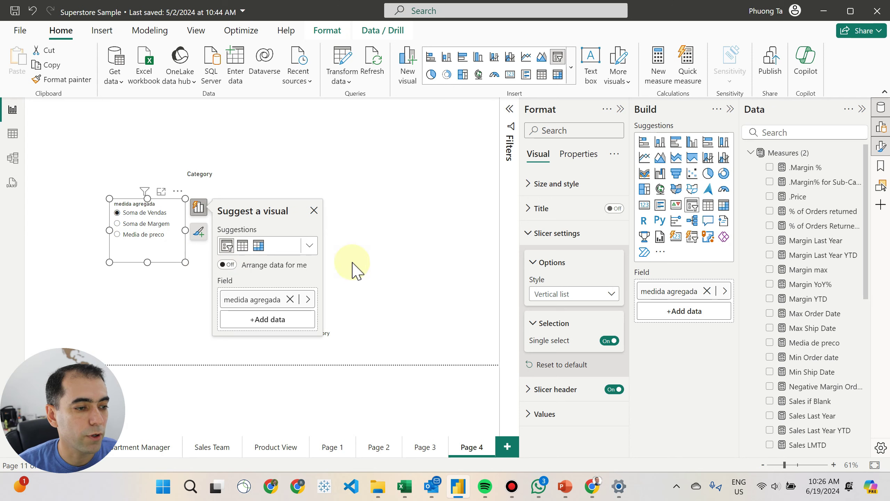
# Add the medida agregada field to the Category chart's Y-axis.
pyautogui.click(412, 260)
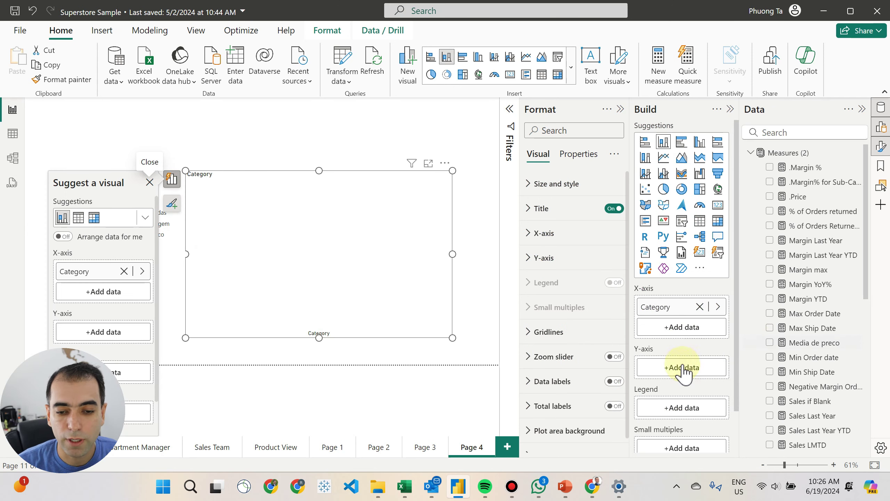
pyautogui.click(765, 153)
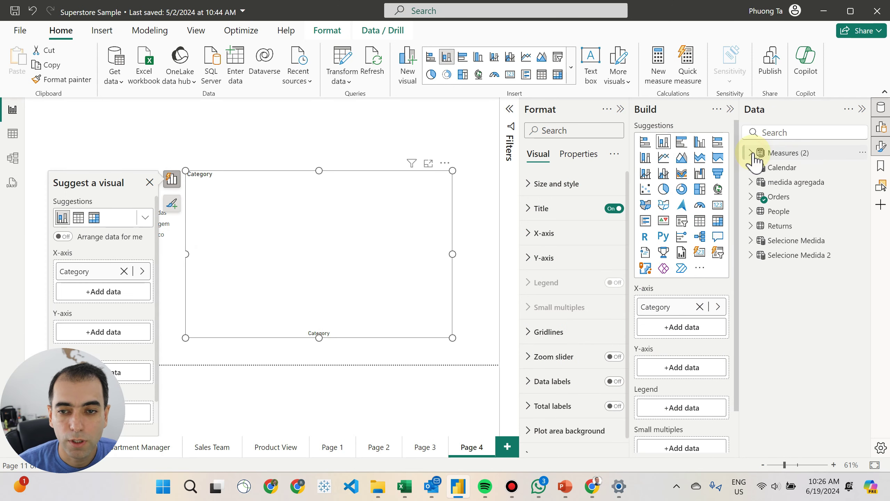
pyautogui.click(763, 181)
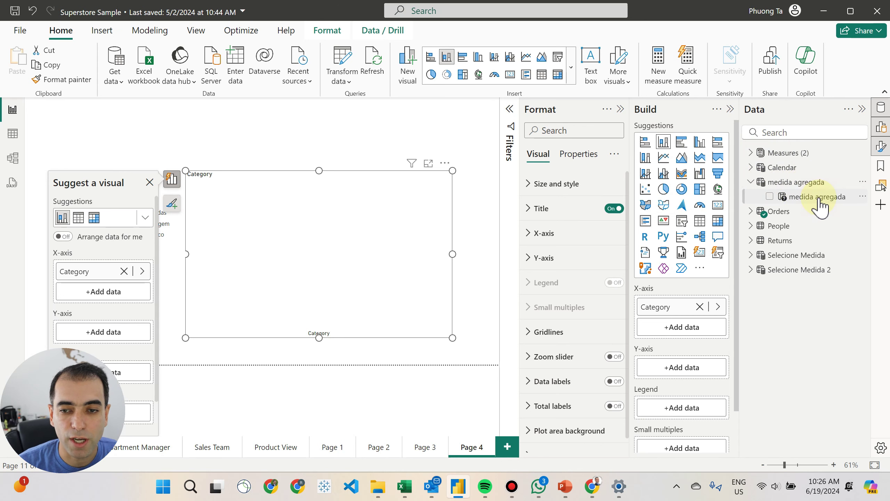
pyautogui.moveTo(818, 204); pyautogui.dragTo(690, 368)
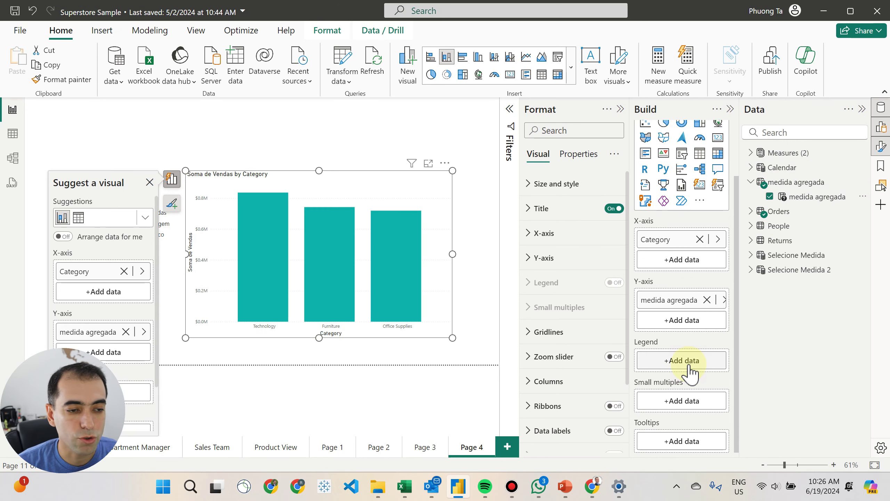
pyautogui.click(220, 136)
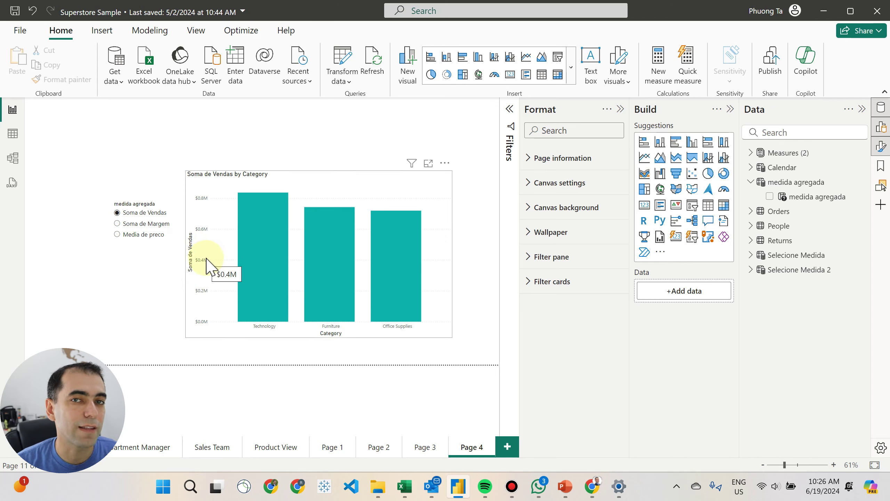
# Switch the medida agregada slicer to Soma de Margem, shift it clear of the chart's axis, and select Media de preco.
pyautogui.click(134, 224)
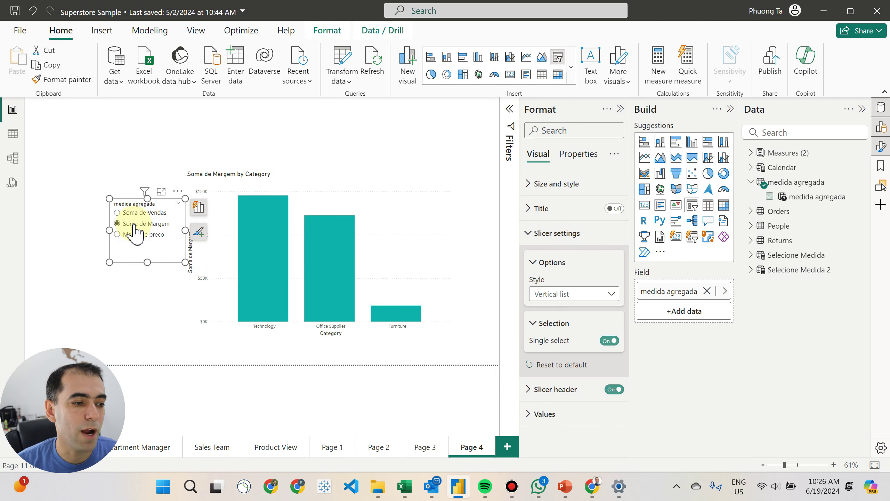
pyautogui.moveTo(159, 259); pyautogui.dragTo(142, 263)
pyautogui.click(107, 234)
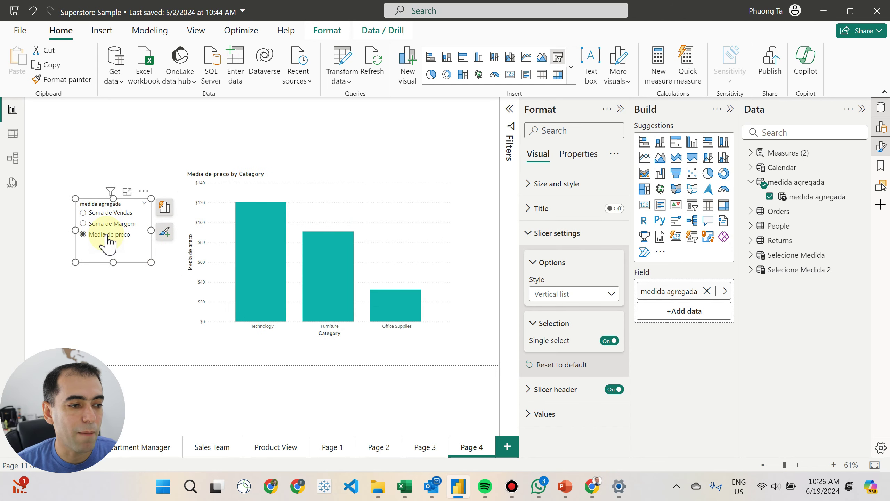
pyautogui.moveTo(338, 293)
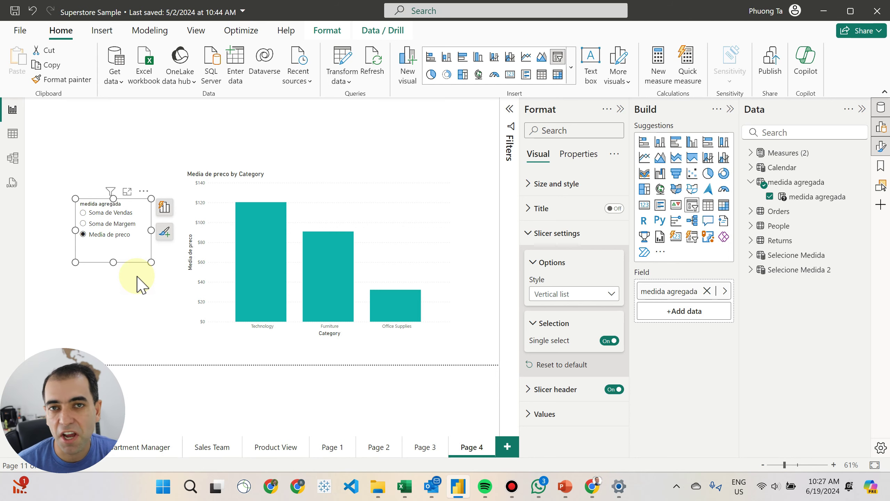
pyautogui.click(752, 155)
pyautogui.scroll(-6, 789, 247)
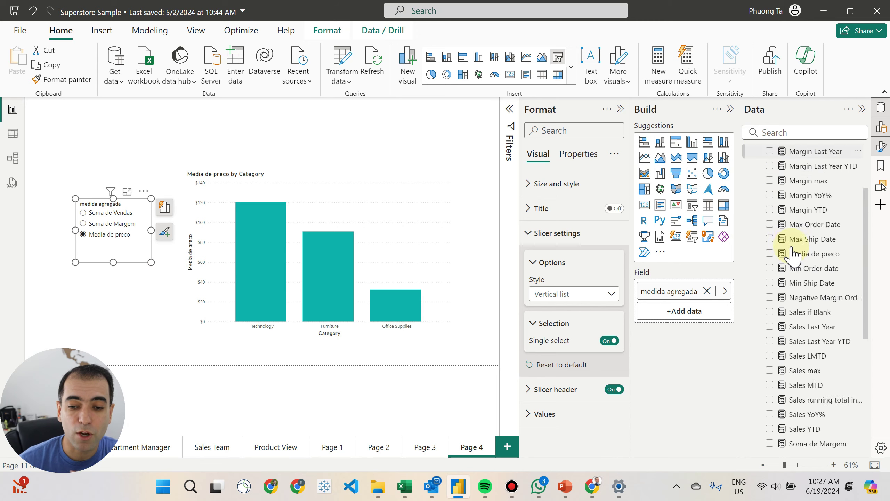
pyautogui.scroll(6, 793, 252)
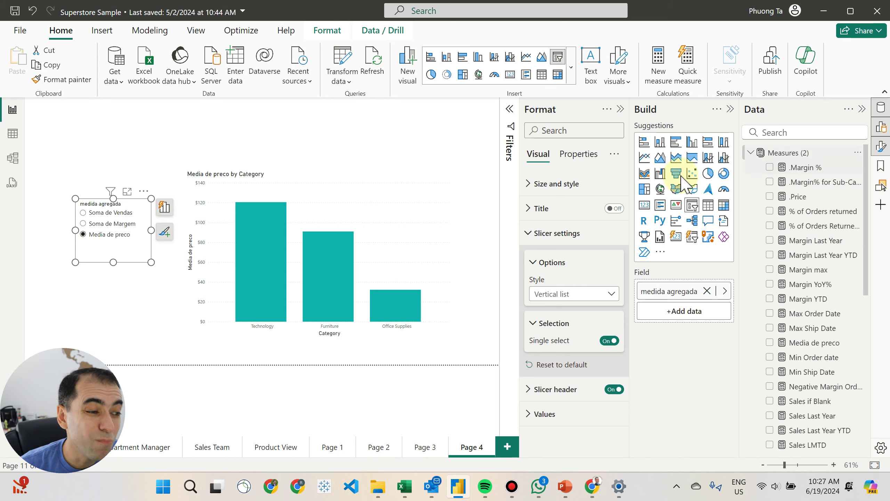
# Move the medida agregada slicer against the chart's side, level with the chart's upper edge.
pyautogui.moveTo(139, 260); pyautogui.dragTo(168, 222)
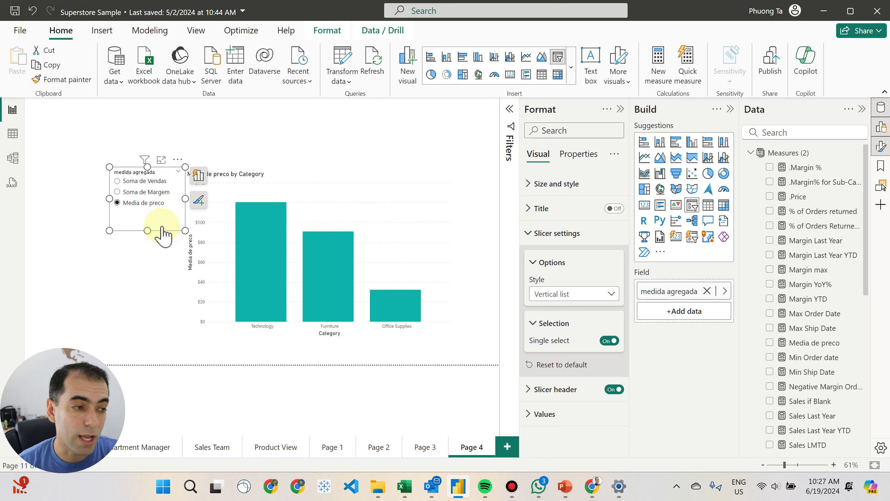
pyautogui.click(157, 277)
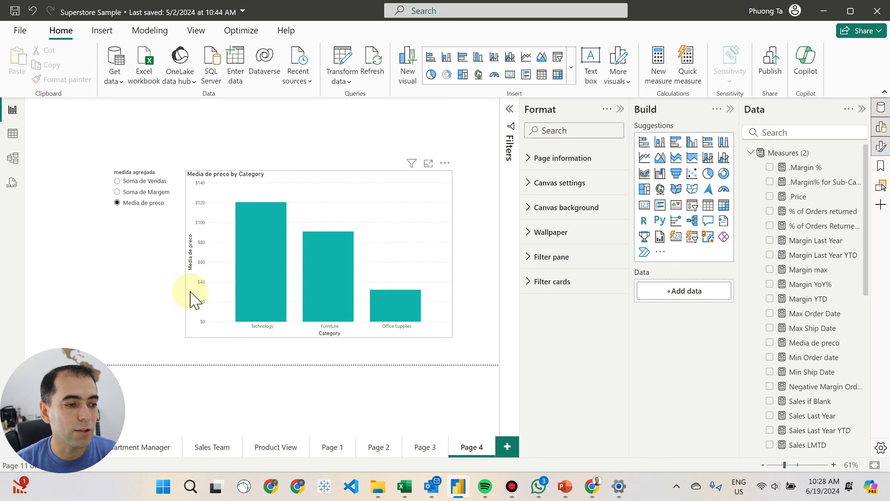
# Replace Category on the chart's X-axis with the Selecione Medida 2 field parameter.
pyautogui.click(305, 329)
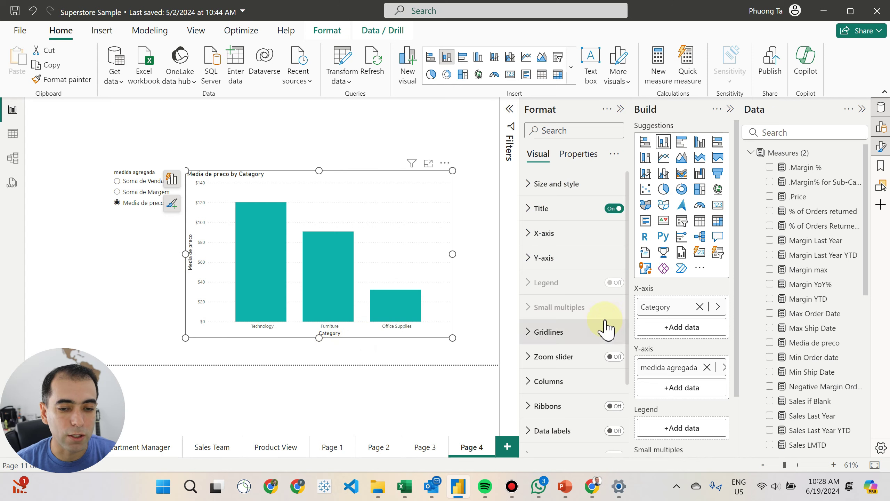
pyautogui.click(751, 270)
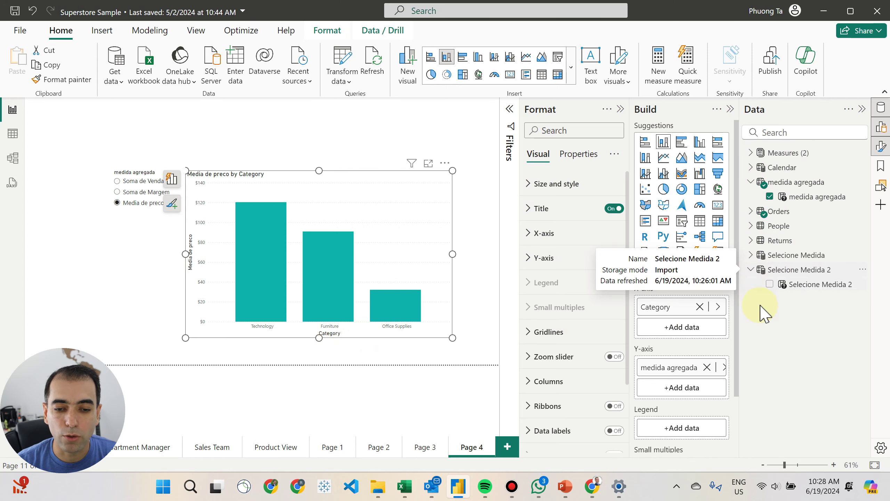
pyautogui.moveTo(817, 285); pyautogui.dragTo(683, 317)
pyautogui.click(132, 268)
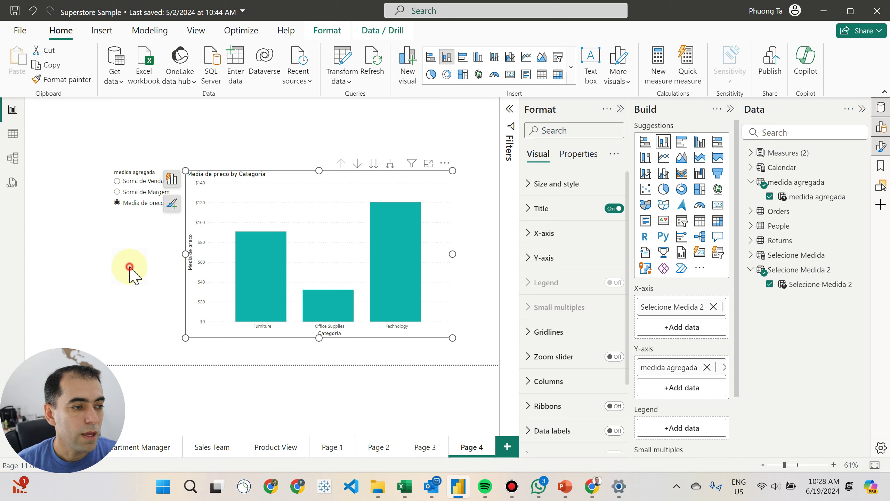
# Duplicate the medida agregada slicer below the original and replace the copy's field with Selecione Medida 2.
pyautogui.click(137, 224)
pyautogui.click(149, 297)
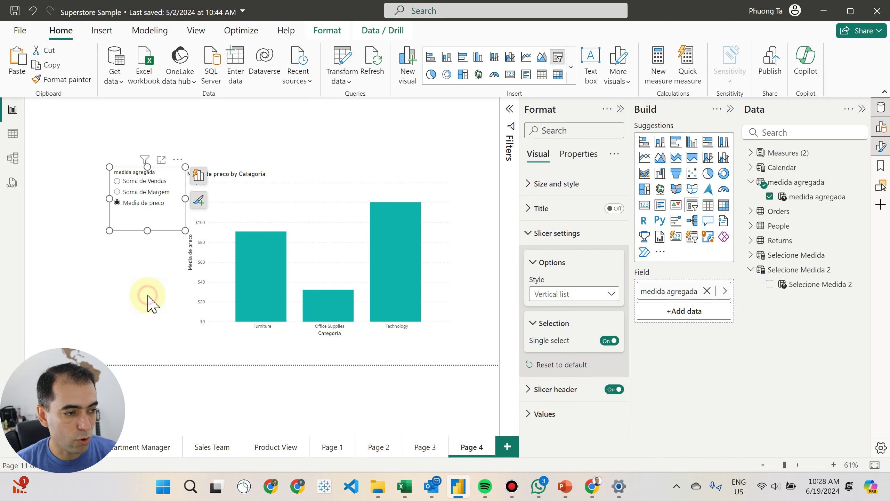
pyautogui.hotkey('ctrl', 'v')
pyautogui.moveTo(136, 233); pyautogui.dragTo(136, 312)
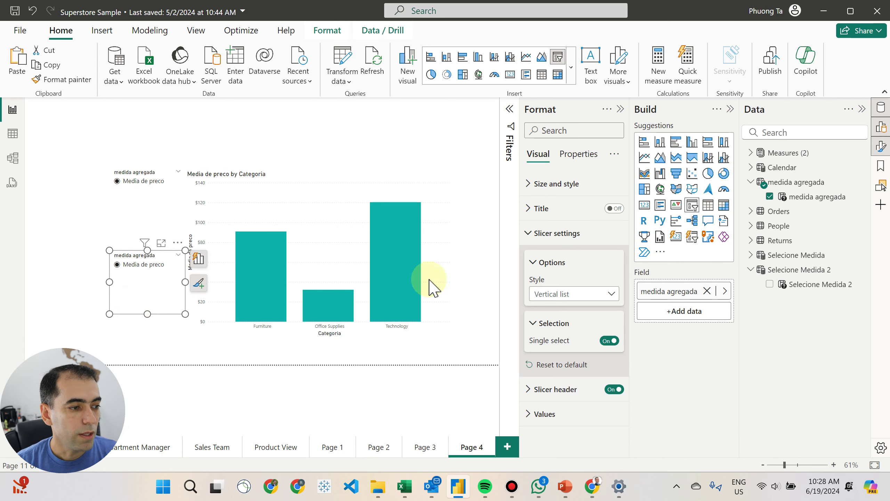
pyautogui.moveTo(822, 287); pyautogui.dragTo(679, 312)
pyautogui.click(708, 291)
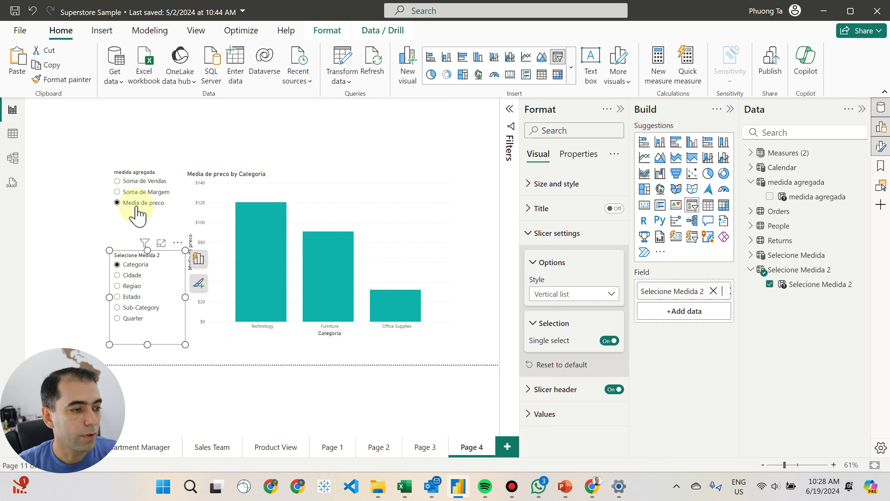
# Test both slicers: switch the dimension through Cidade and Estado to Sub-Category, and the measure to Soma de Margem and back to Media de preco.
pyautogui.click(120, 275)
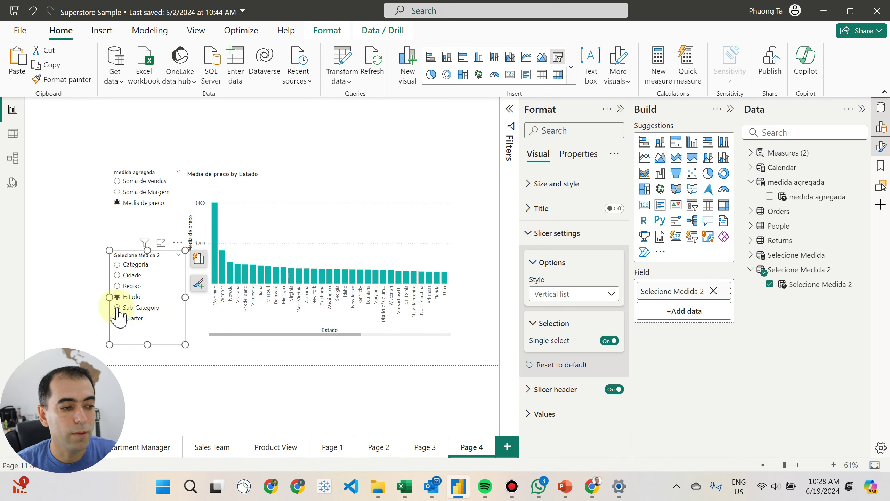
pyautogui.click(119, 307)
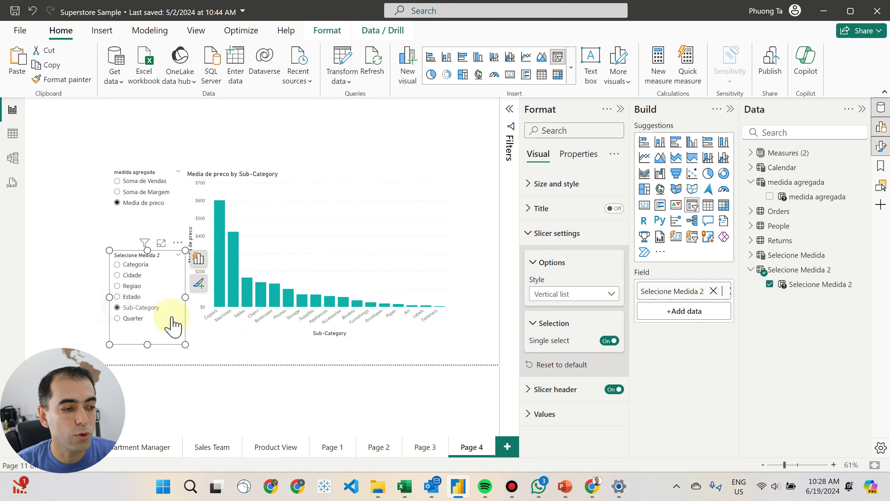
pyautogui.click(118, 192)
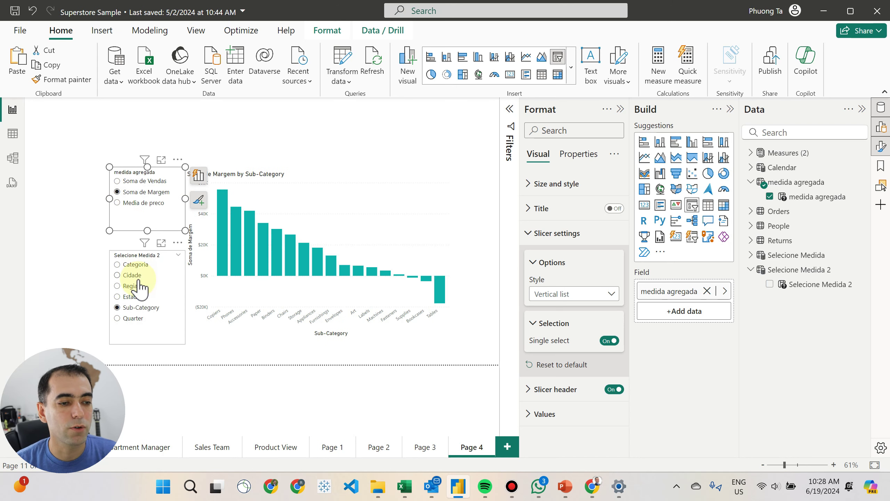
pyautogui.moveTo(445, 299)
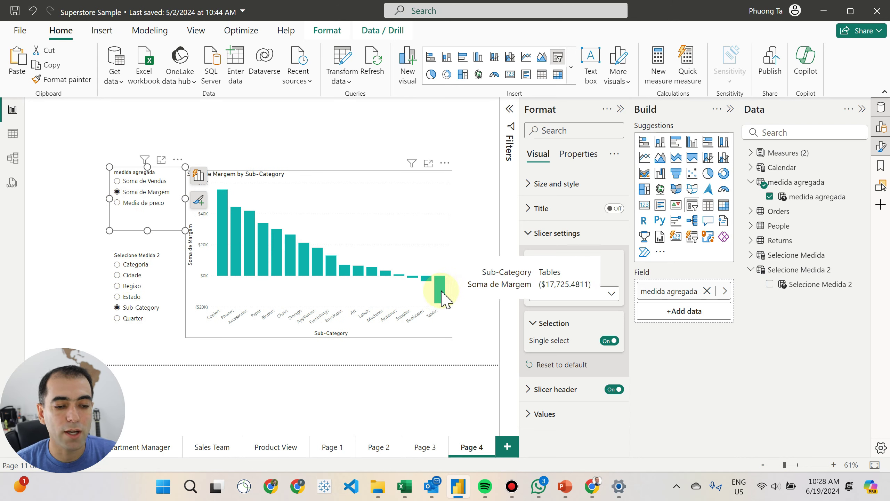
pyautogui.click(117, 203)
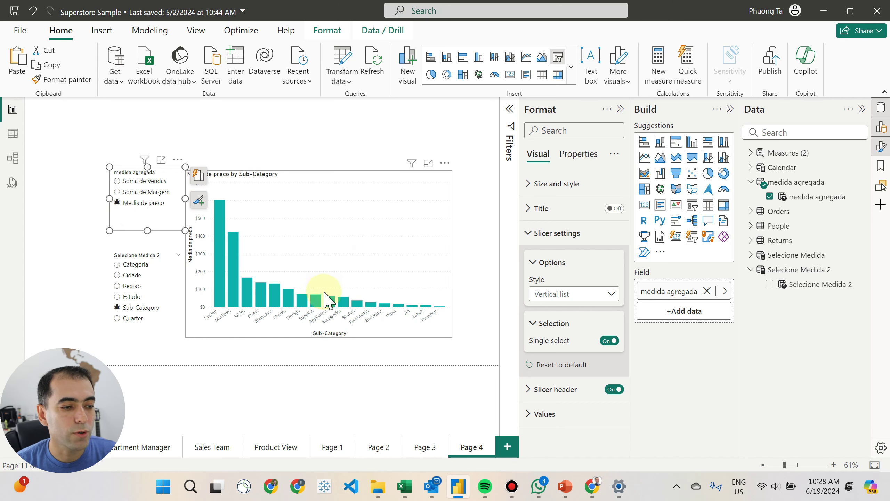